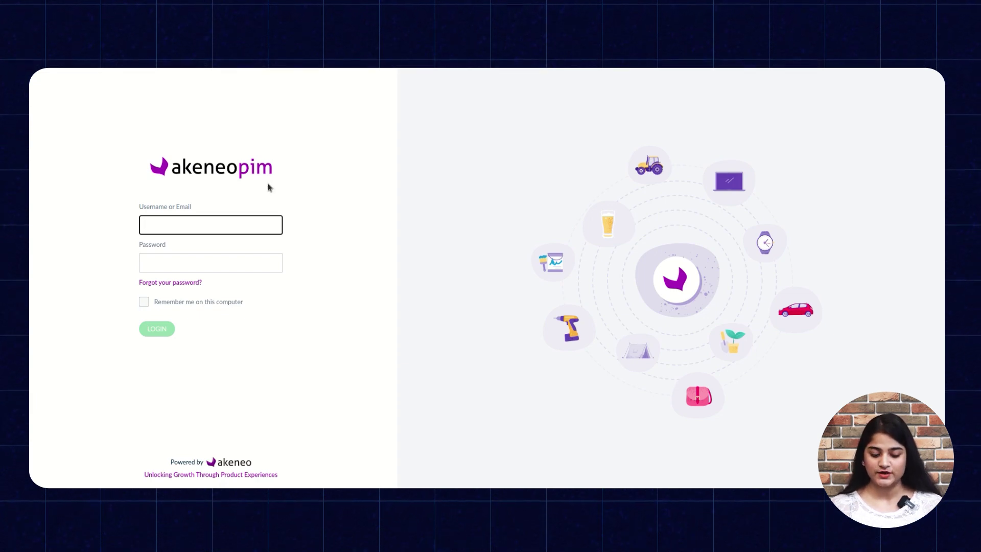
Log in with the account username and password, and dismiss the browser's password-change warning.
left_click(219, 213)
key("Tab")
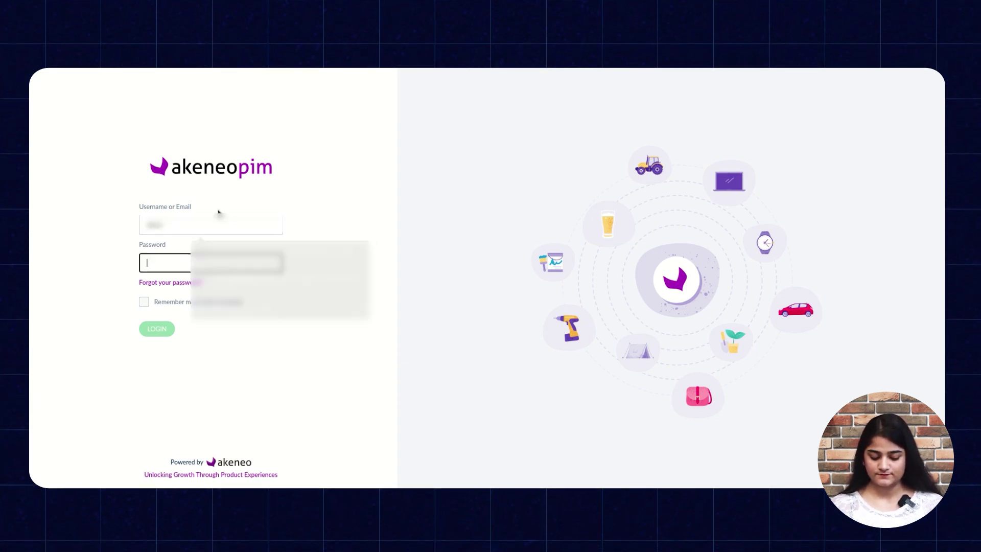
type("admi")
left_click(164, 327)
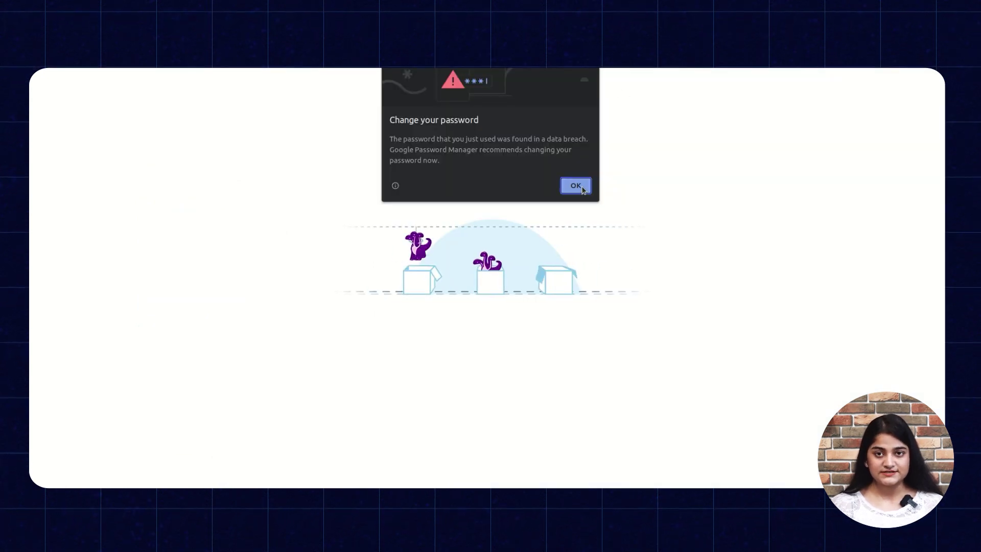
left_click(576, 189)
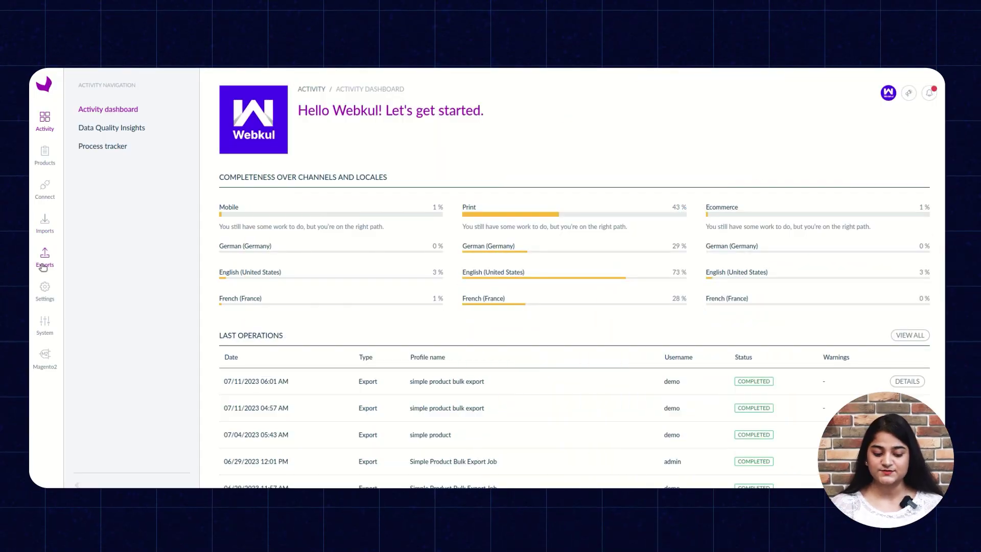
Review the required Code, Label and Job fields of the new export profile form without creating a profile.
left_click(43, 266)
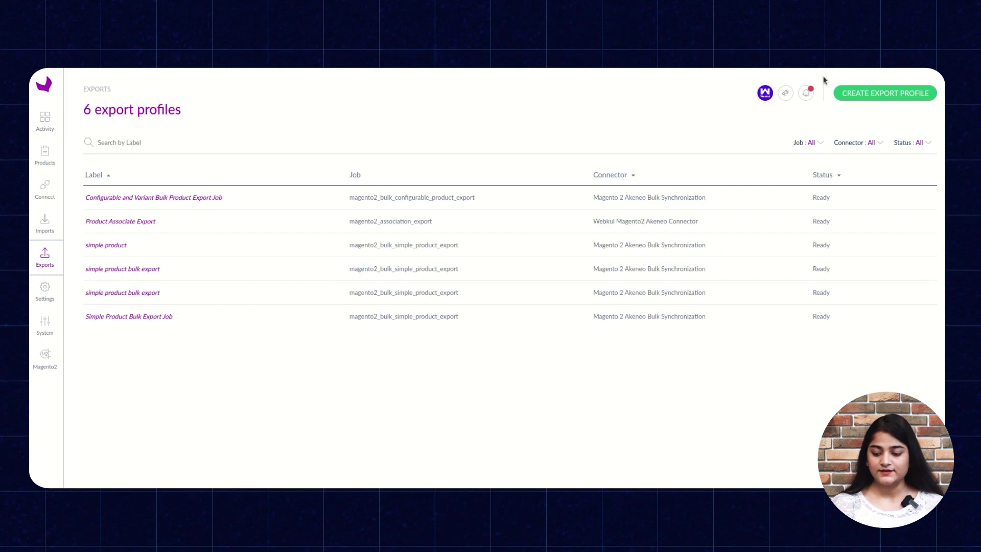
left_click(884, 94)
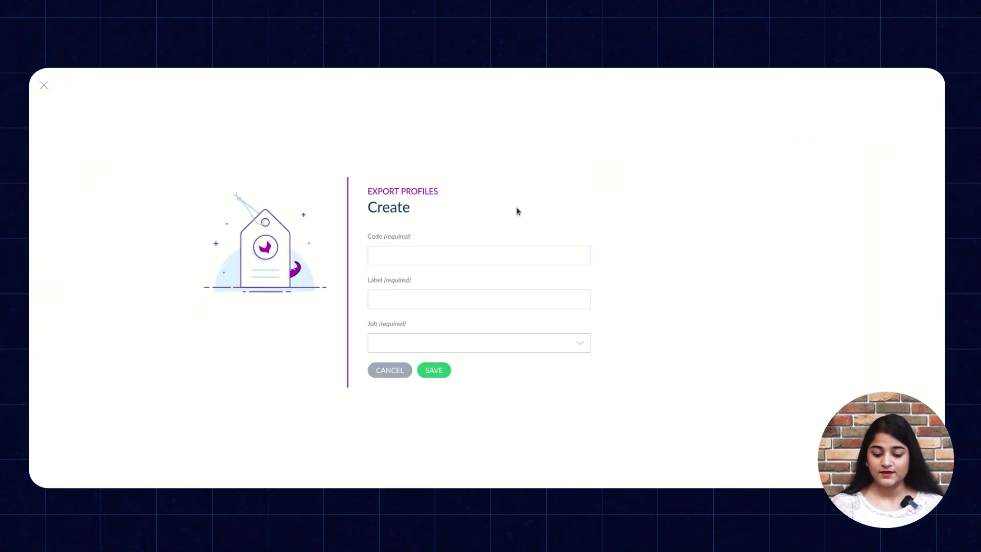
left_click(407, 250)
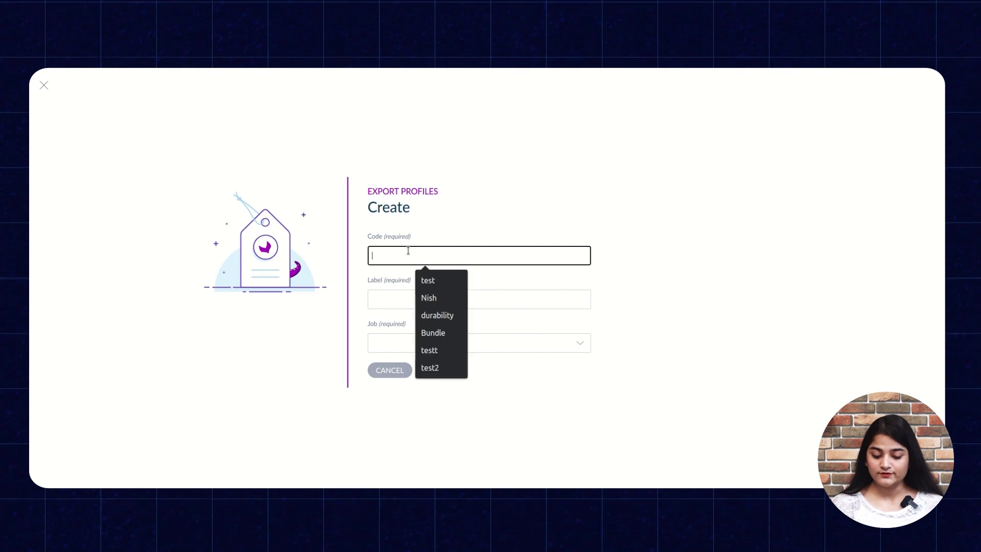
left_click(393, 303)
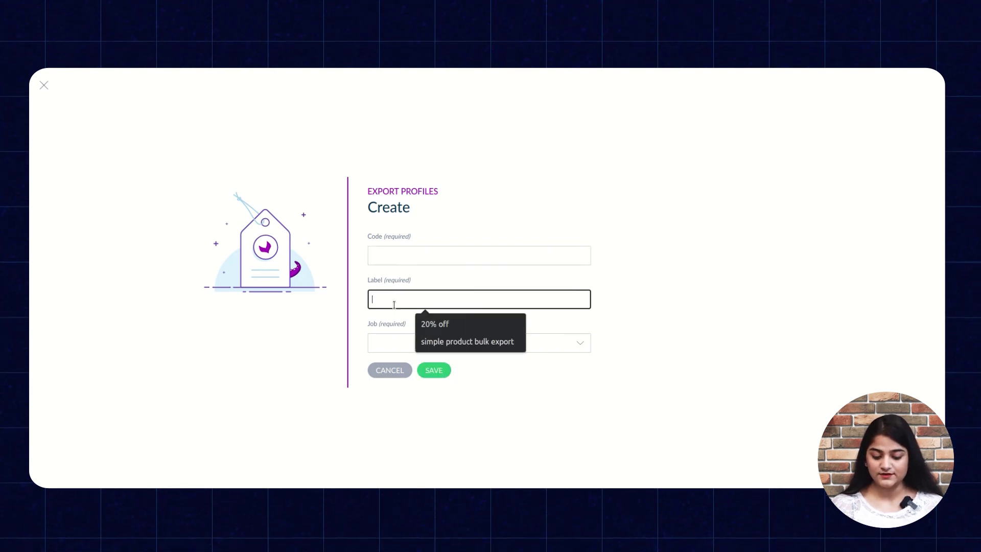
left_click(400, 344)
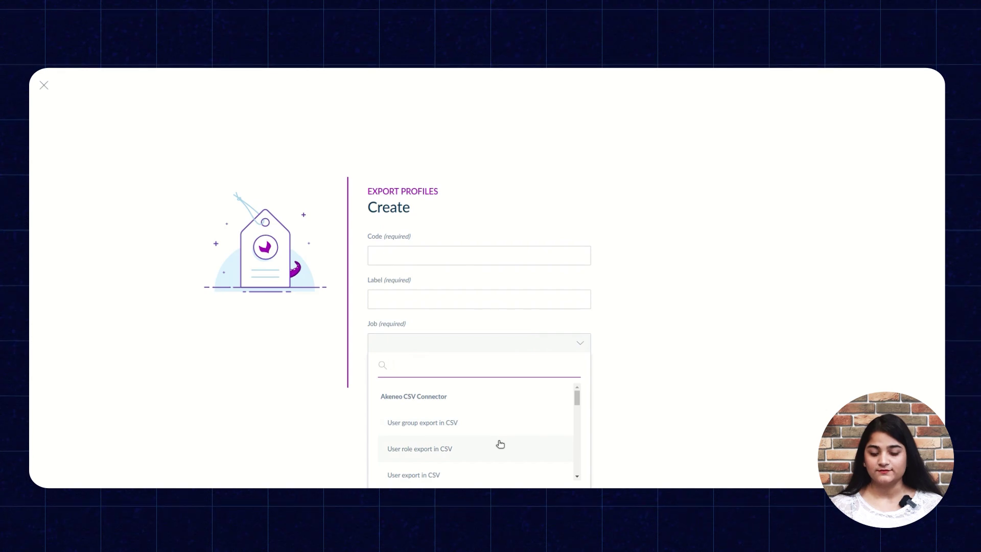
left_click(730, 368)
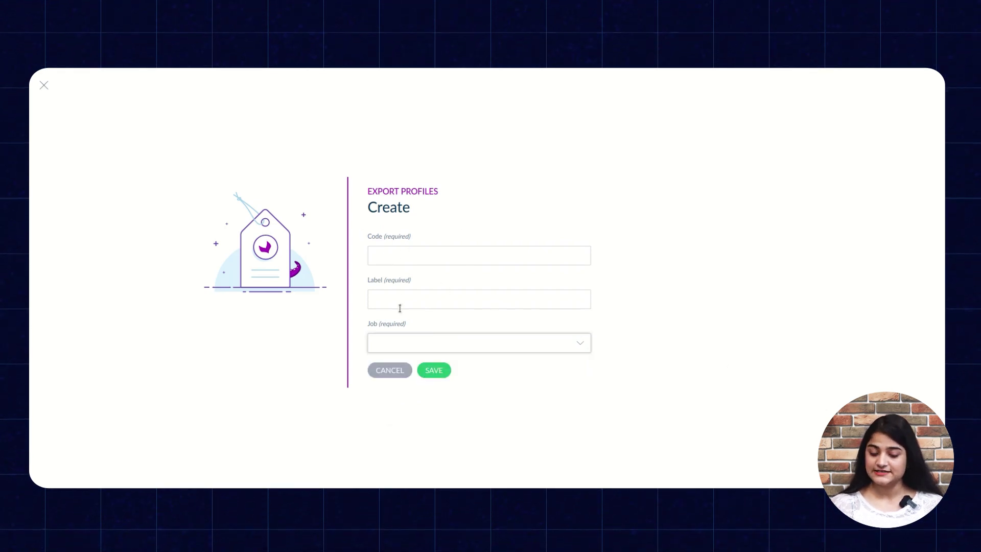
left_click(391, 372)
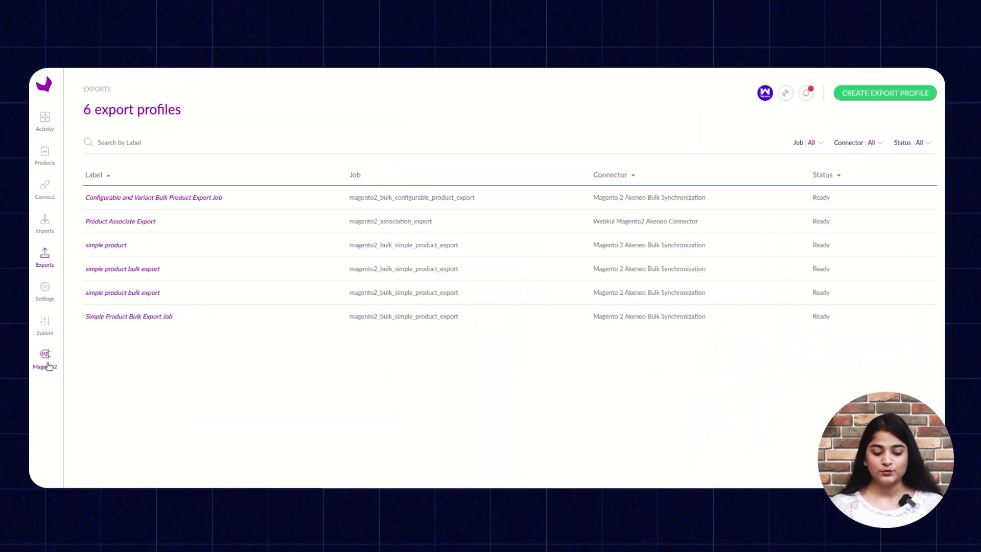
Examine the attribute mapping between the Magento 2 store fields and the Akeneo product fields in the Magento 2 connector.
left_click(48, 352)
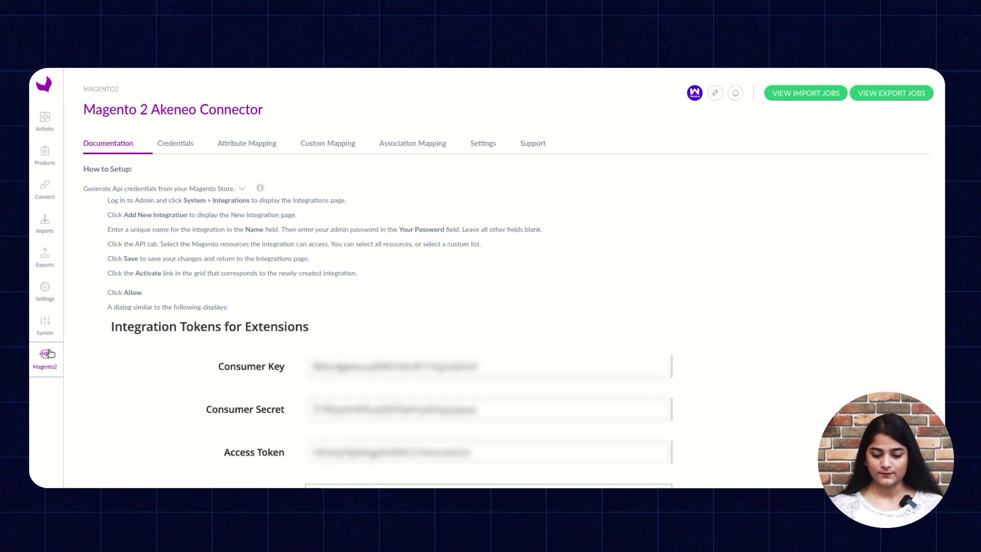
left_click(250, 143)
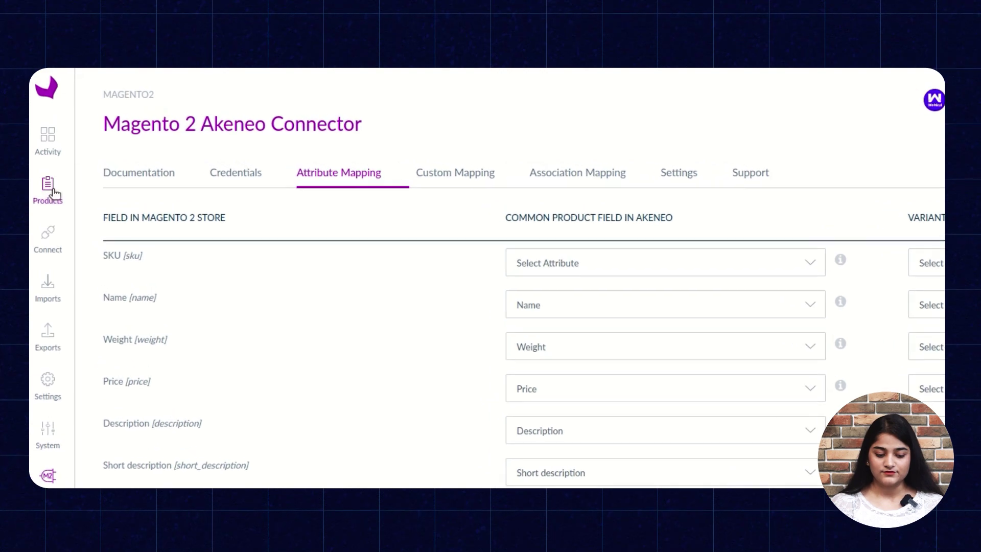
Create a new product with SKU 34 in the Accessories family.
left_click(44, 154)
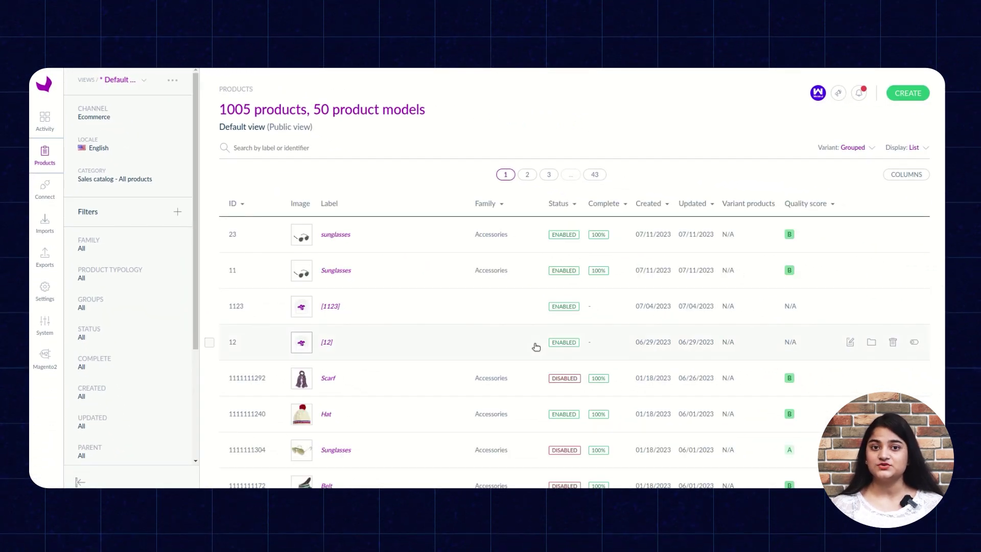
scroll(537, 438, "down", 6)
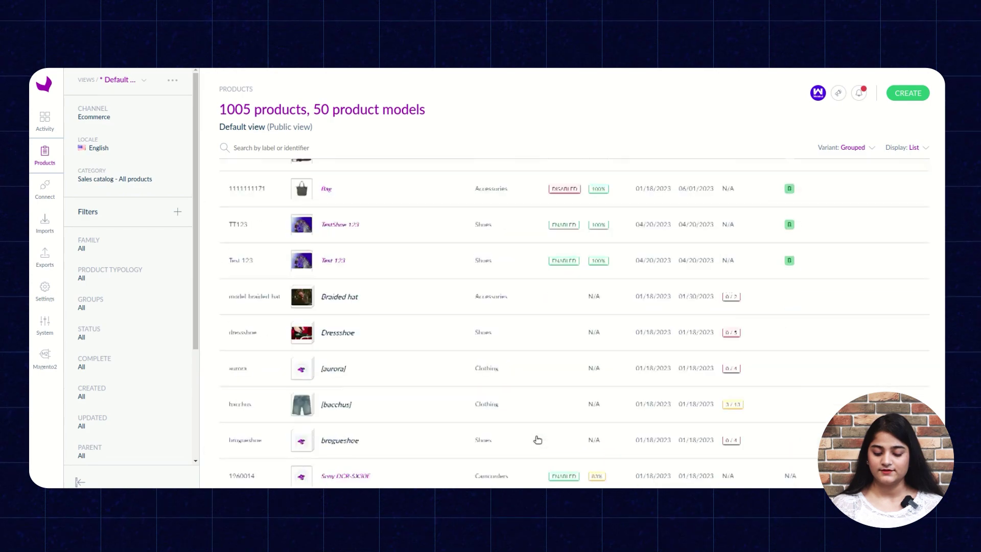
scroll(537, 438, "up", 1)
scroll(537, 439, "up", 1)
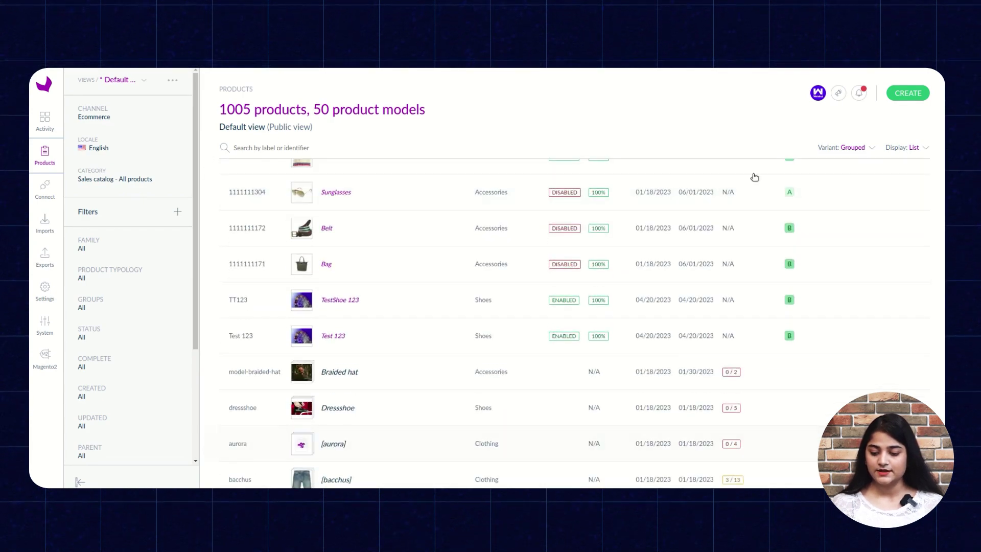
left_click(903, 95)
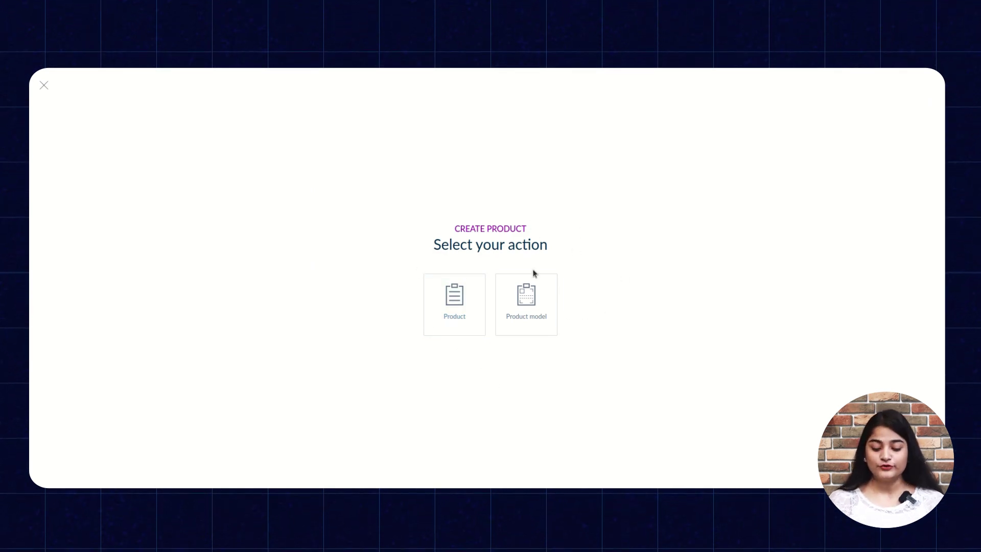
left_click(453, 307)
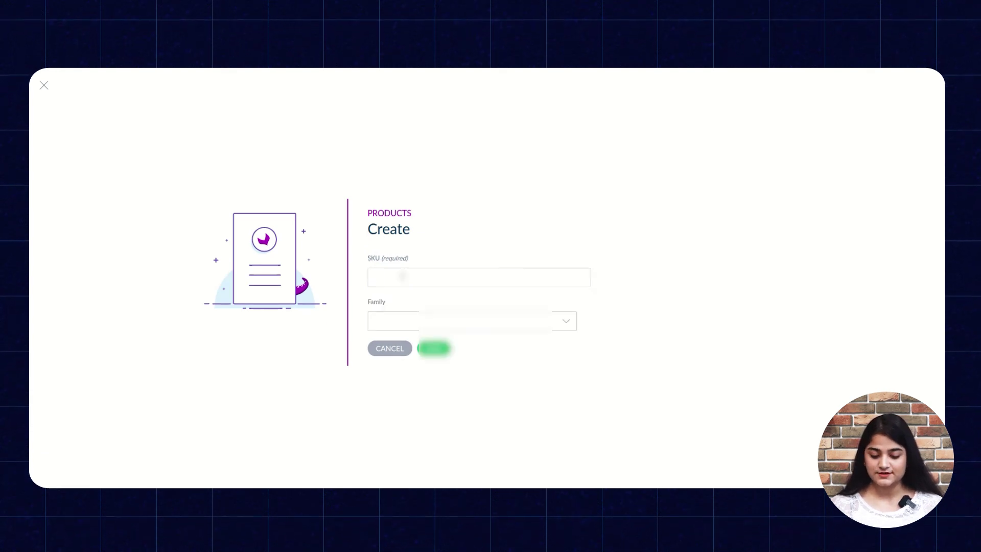
left_click(402, 277)
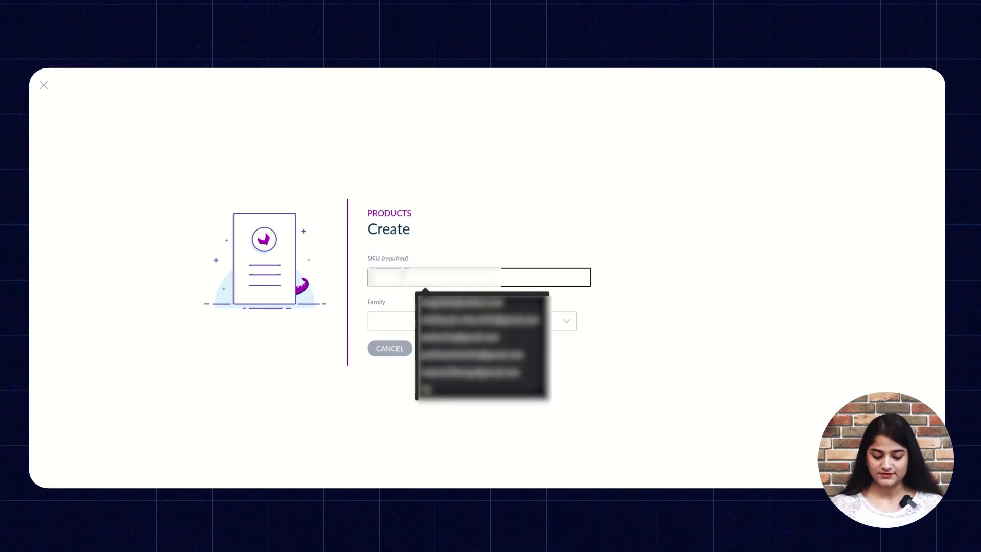
type("24")
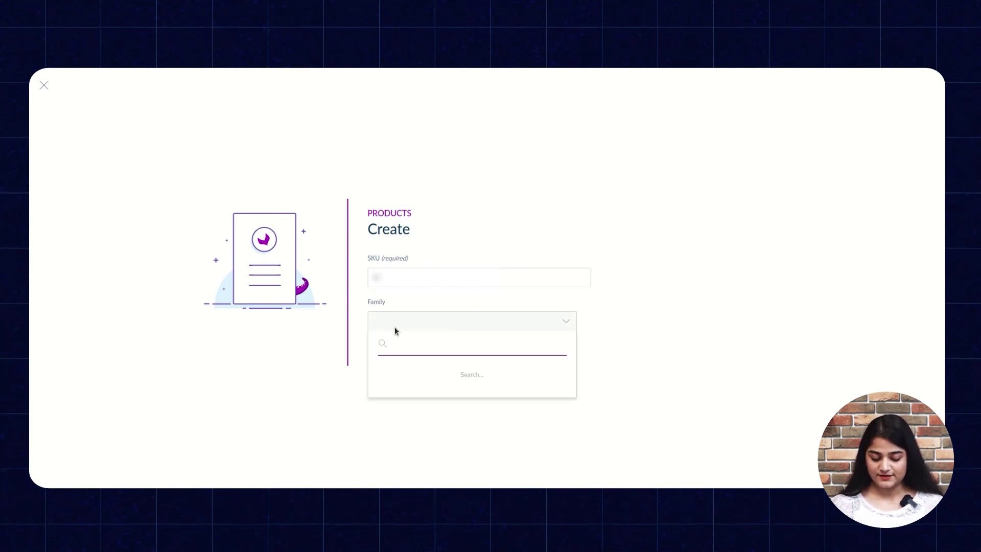
left_click(421, 372)
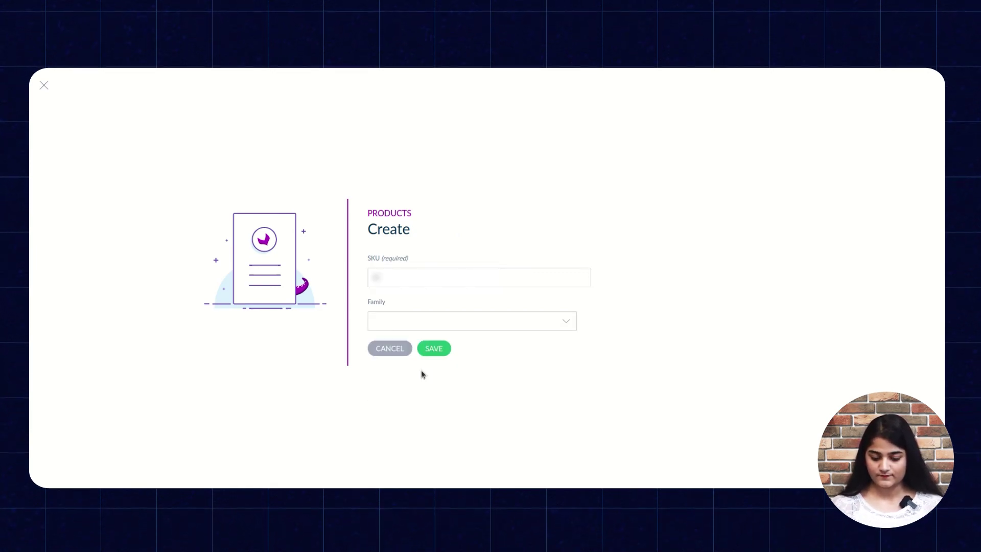
left_click(435, 348)
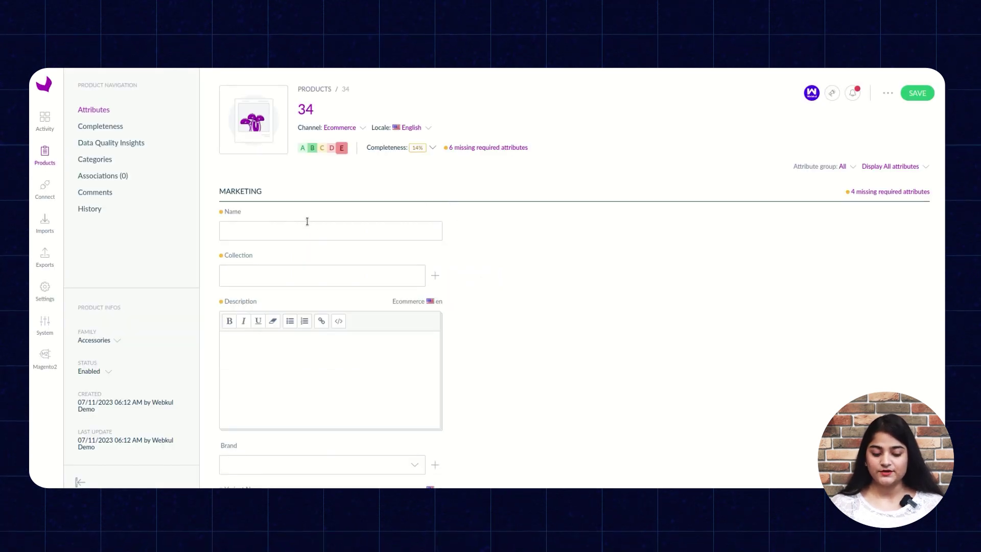
Set the product's name to watch, its collection to Autumn 2016 and its description to watch.
type("watch")
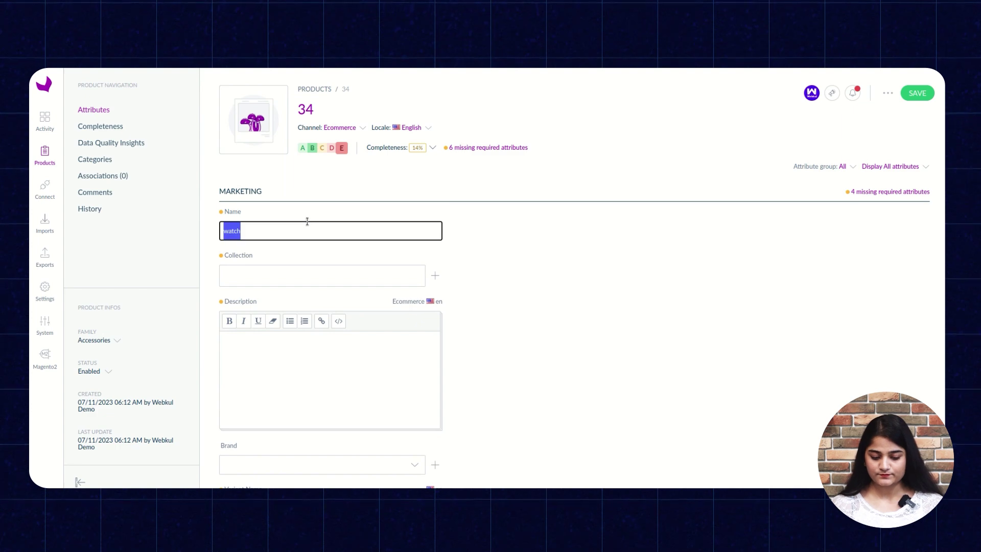
left_click(286, 276)
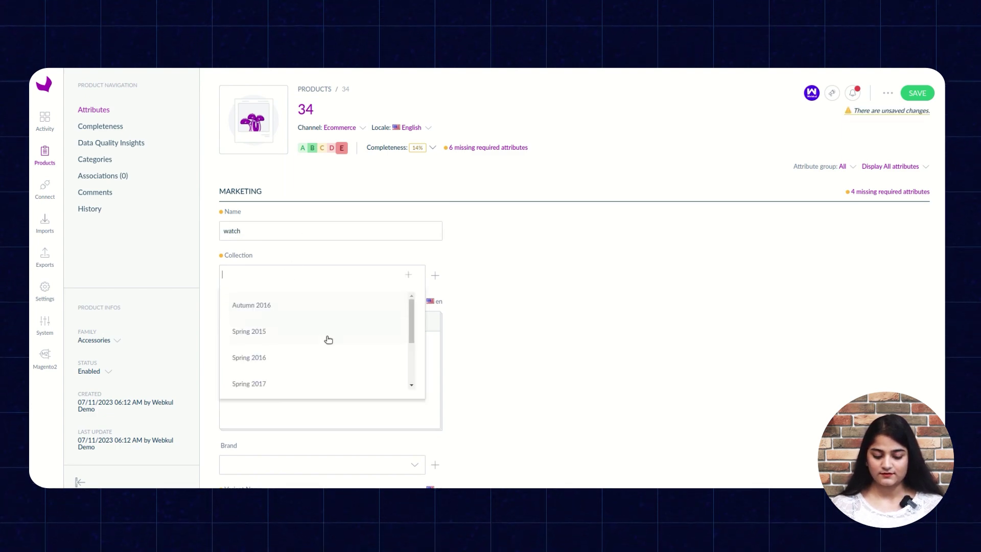
scroll(301, 340, "down", 1)
left_click(276, 304)
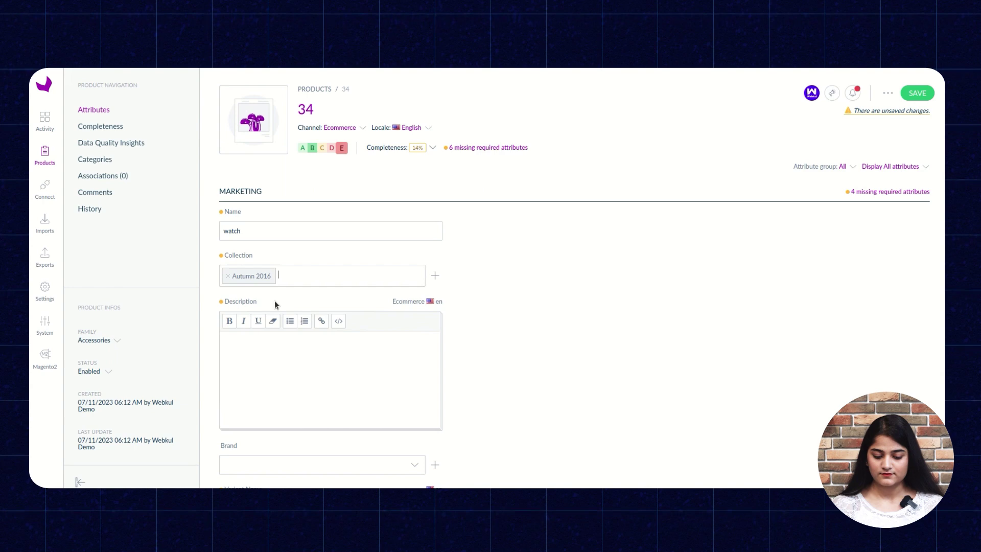
left_click(322, 363)
type("watch")
Set the product's variant name to 2 and its EAN to 56.
scroll(320, 364, "down", 3)
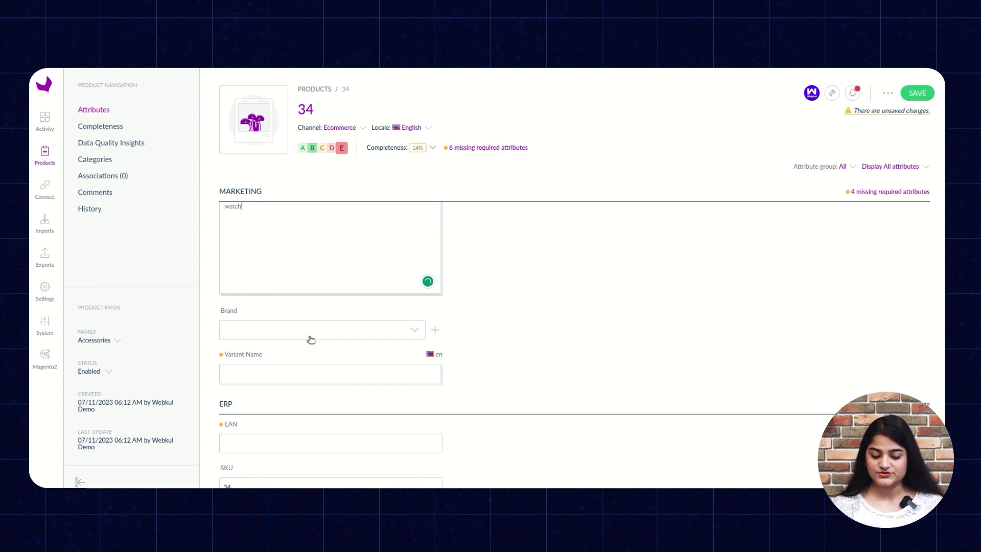
scroll(295, 373, "down", 3)
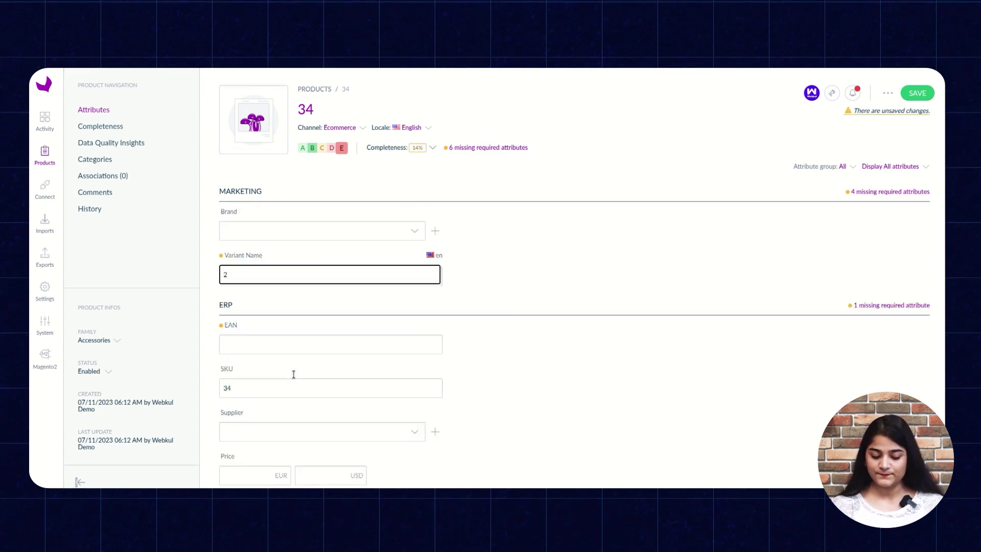
left_click(275, 307)
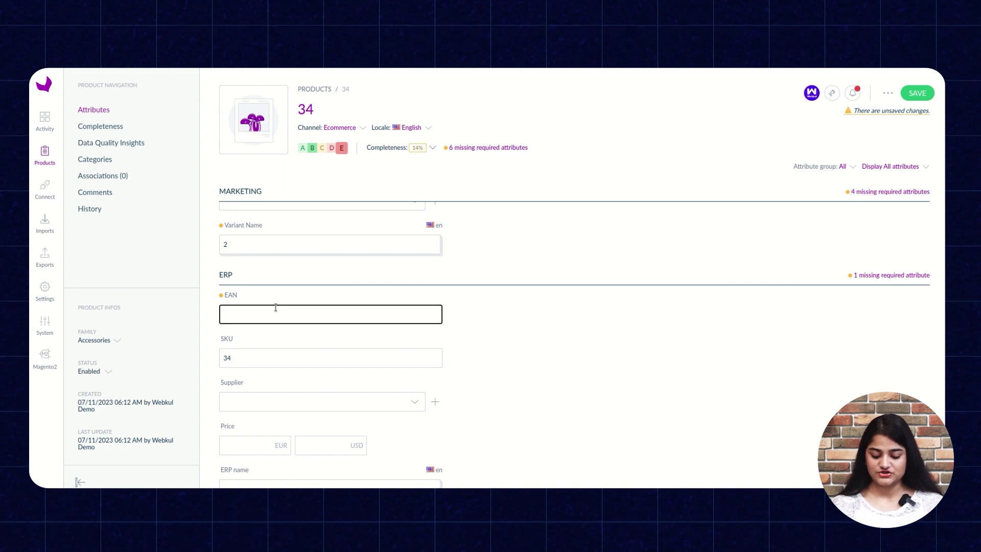
type("56")
Set the product's price to 200 EUR and its weight to 20 kilograms.
scroll(276, 307, "down", 2)
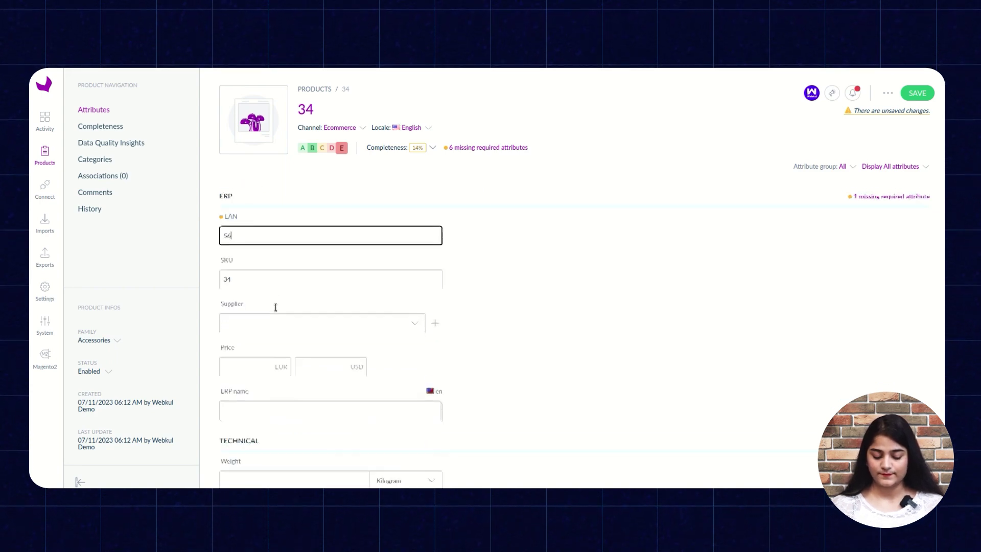
left_click(246, 353)
type("200")
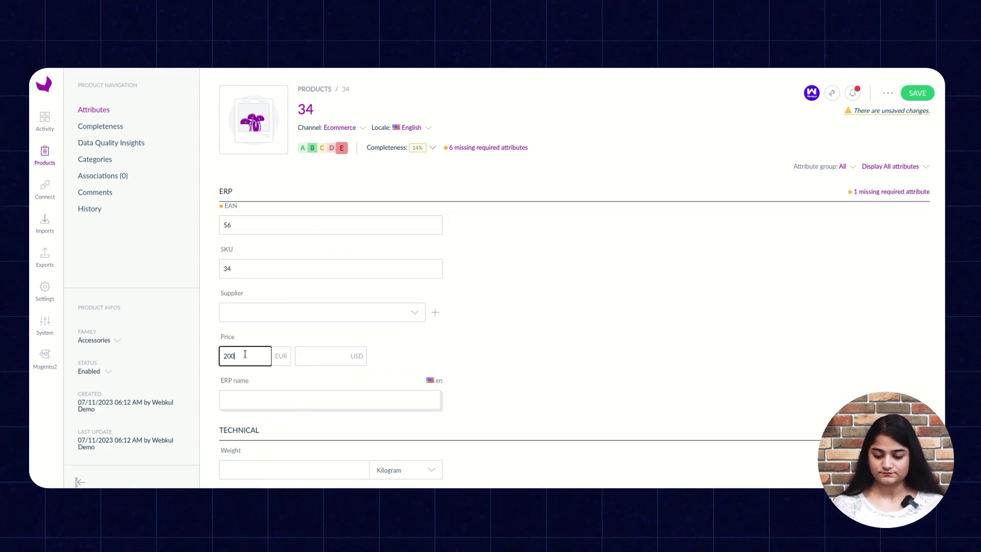
scroll(245, 355, "down", 3)
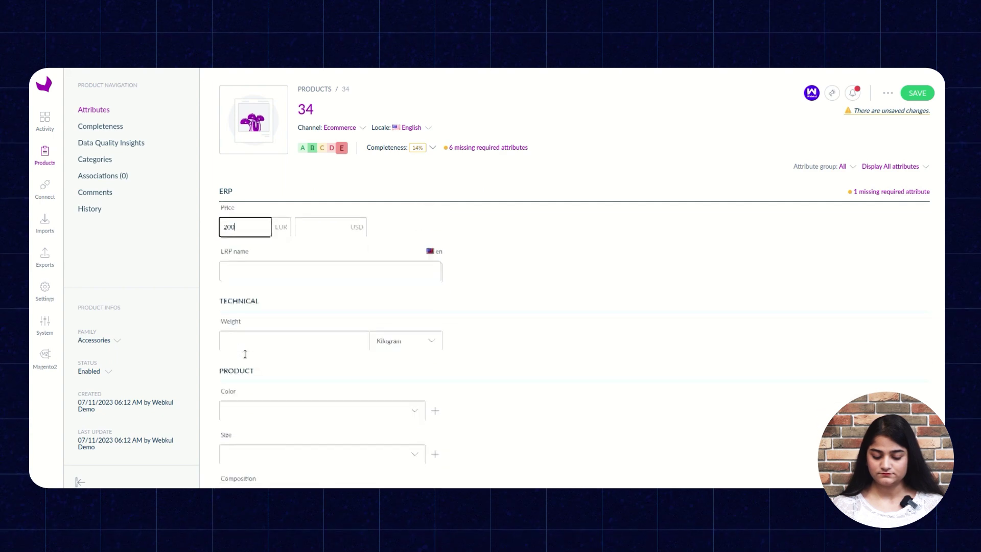
left_click(249, 322)
Upload the JPG photo of the two wristwatches as the product's model picture in the media attributes.
scroll(249, 322, "down", 6)
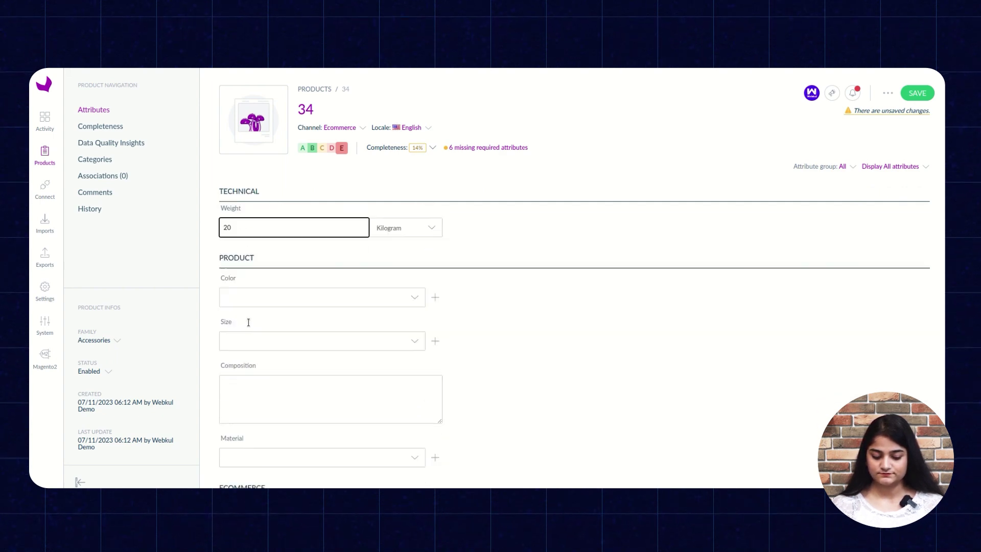
scroll(249, 326, "down", 4)
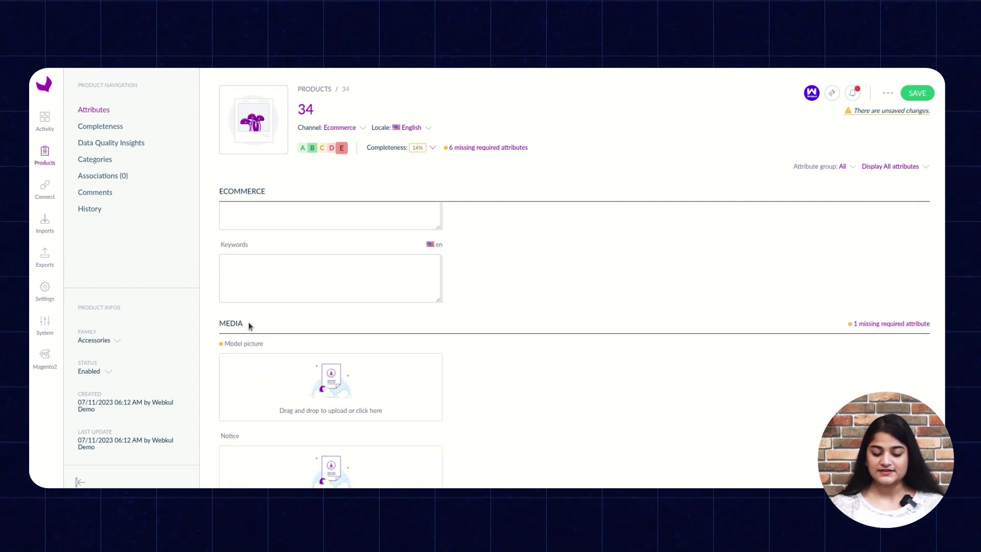
scroll(248, 326, "up", 7)
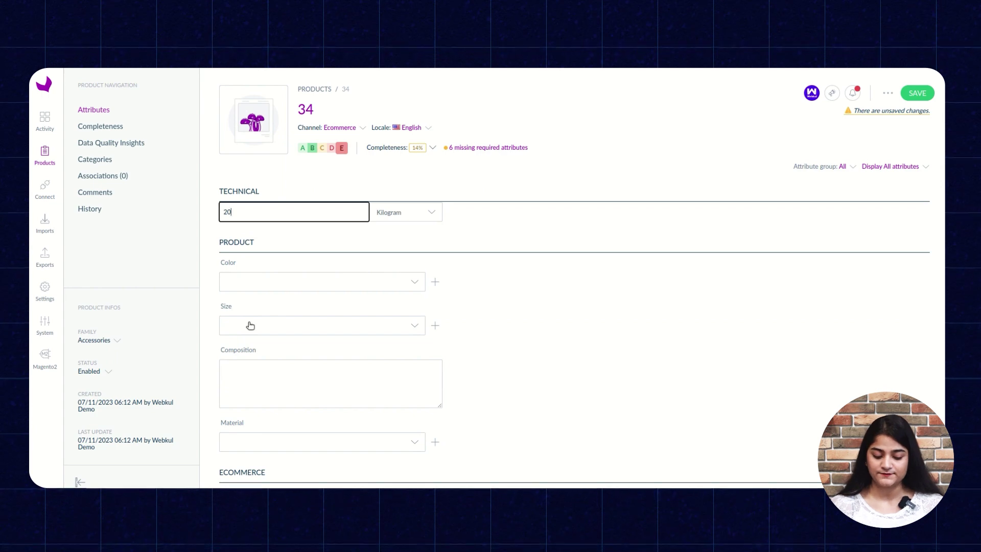
scroll(251, 325, "down", 5)
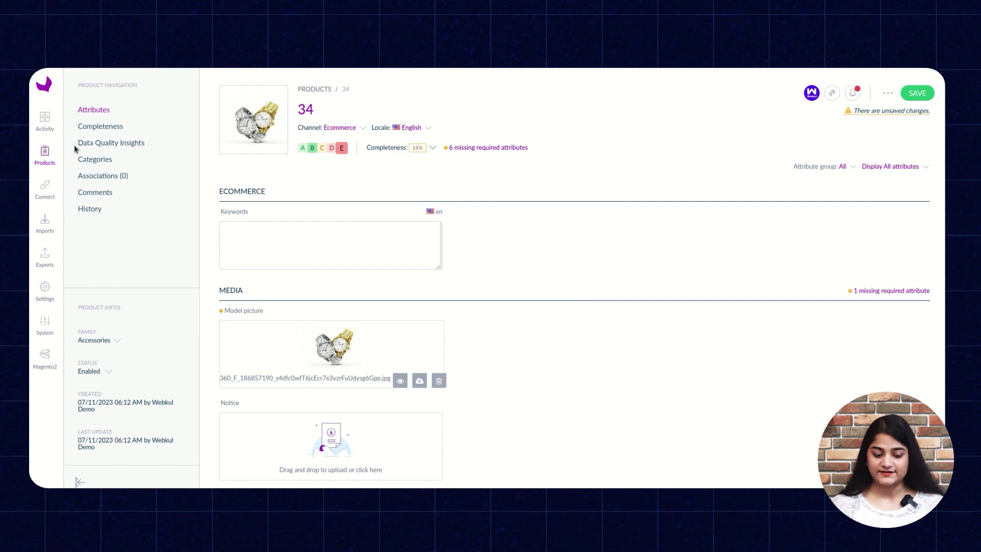
Assign the product to the Accessories category of the Master catalog.
left_click(87, 166)
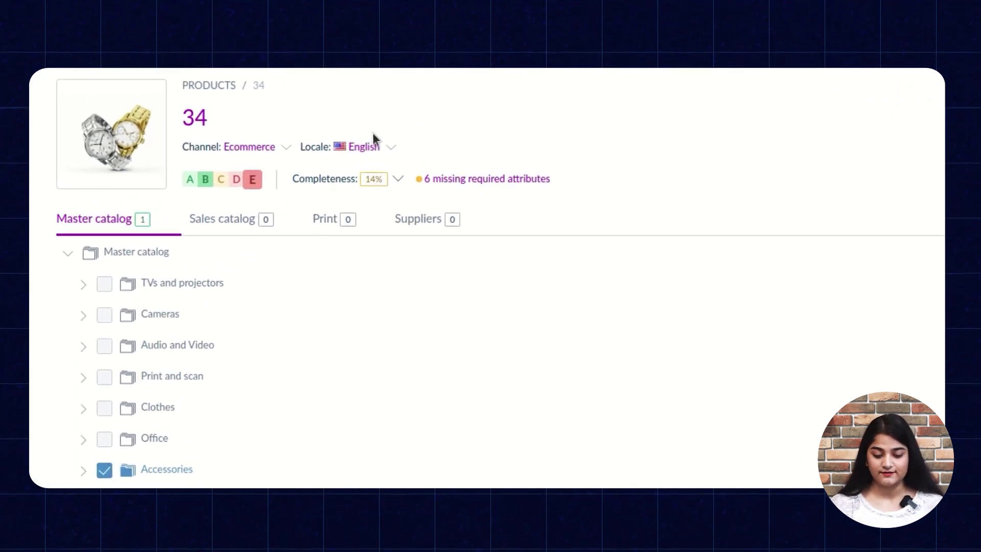
Save the watch product with its attribute, picture and category changes.
left_click(381, 146)
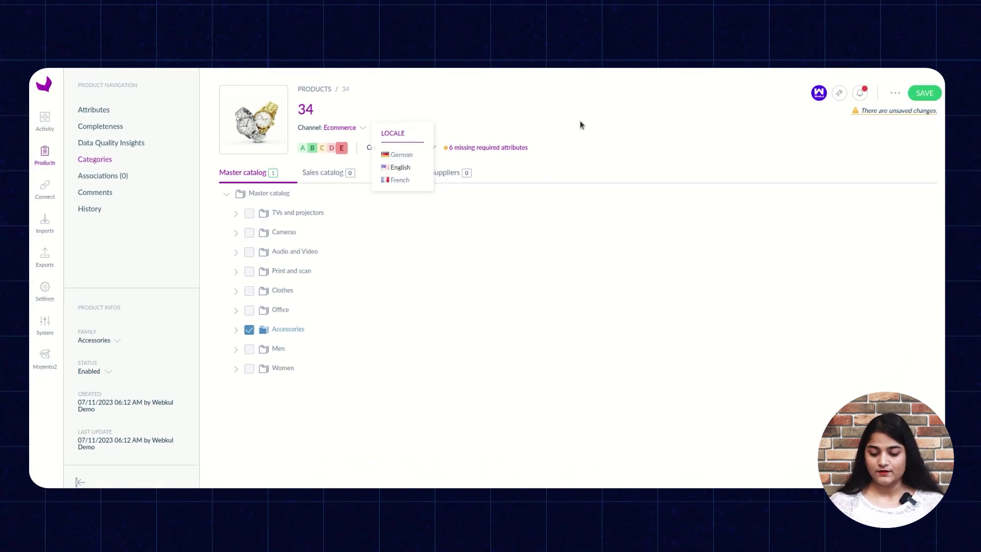
left_click(594, 125)
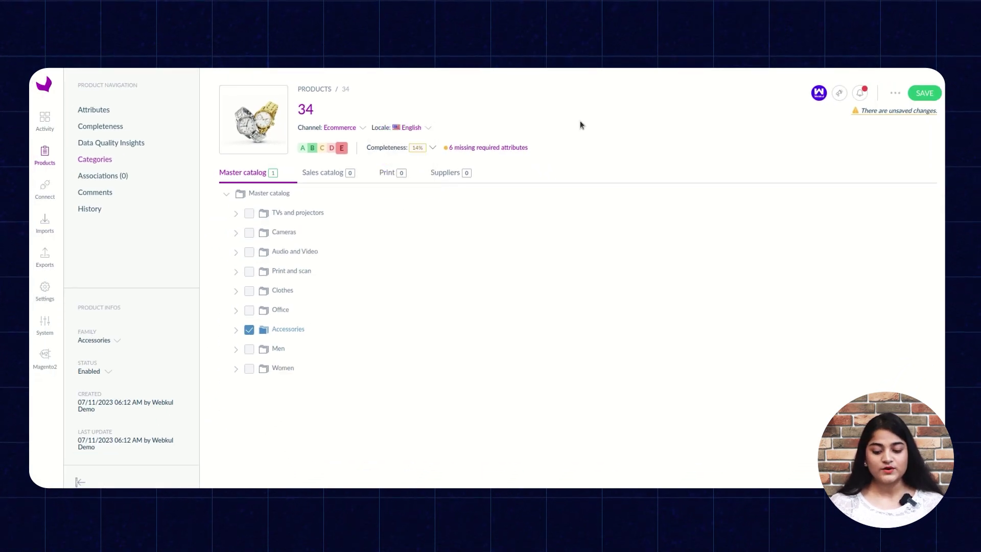
left_click(926, 93)
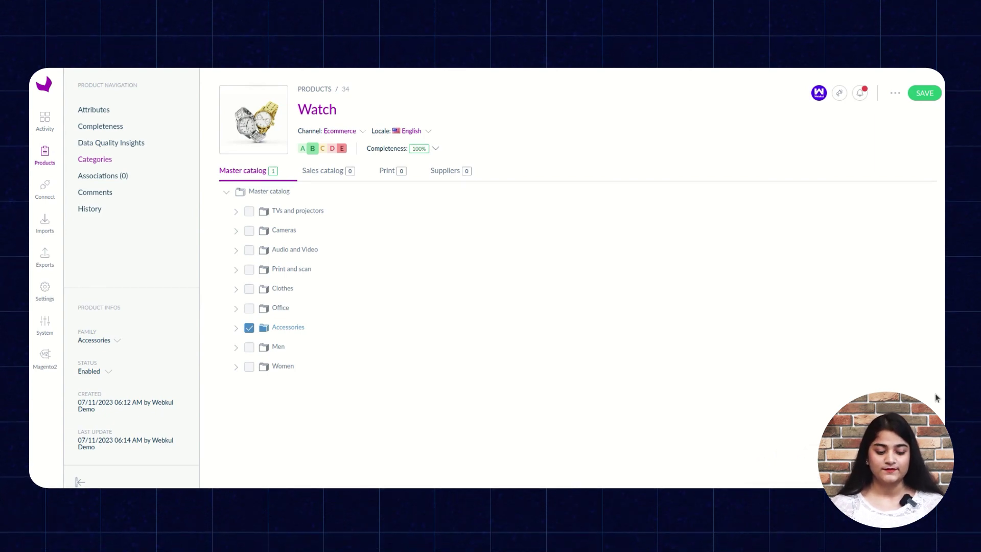
Start a new export profile with the code simple_product__bulk_export and the label "simple product bulk export".
left_click(45, 261)
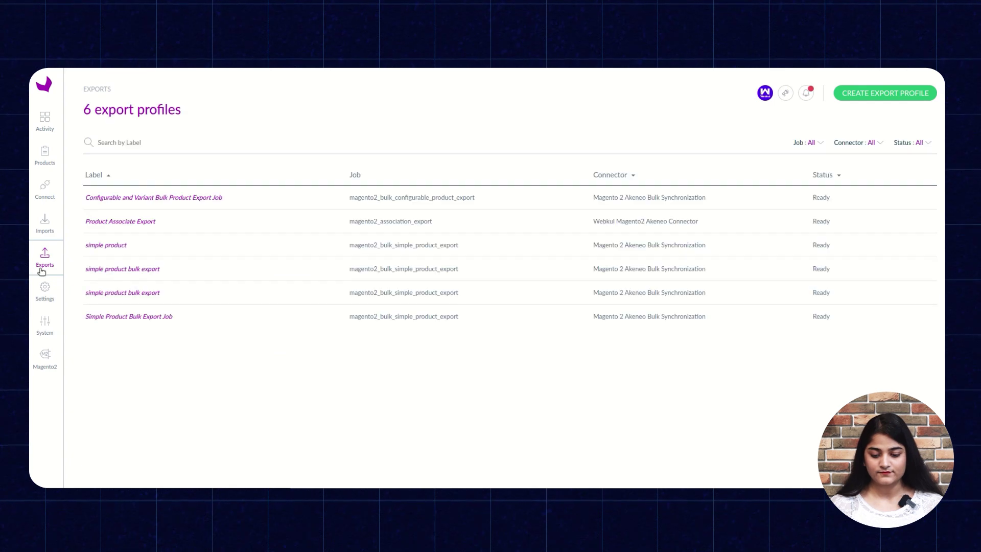
left_click(877, 96)
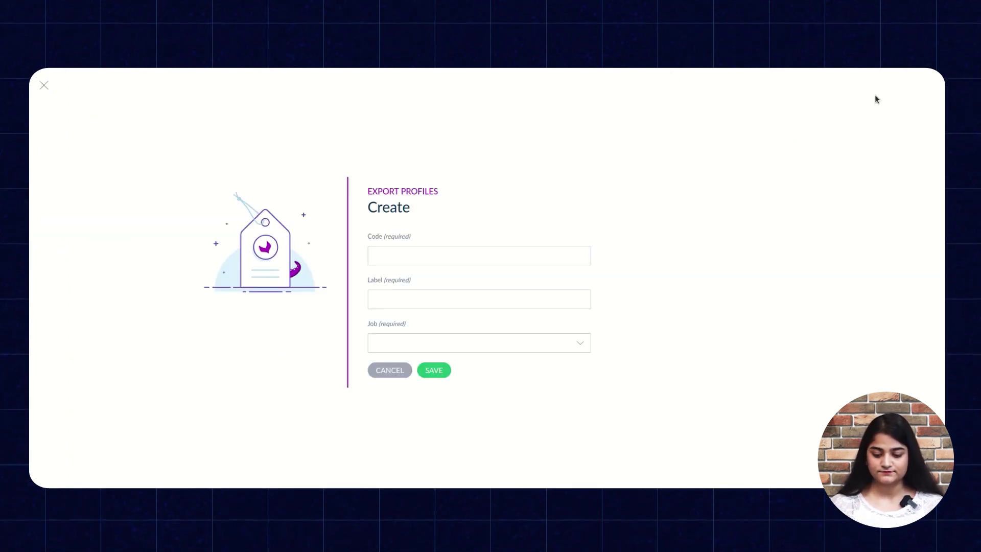
left_click(405, 250)
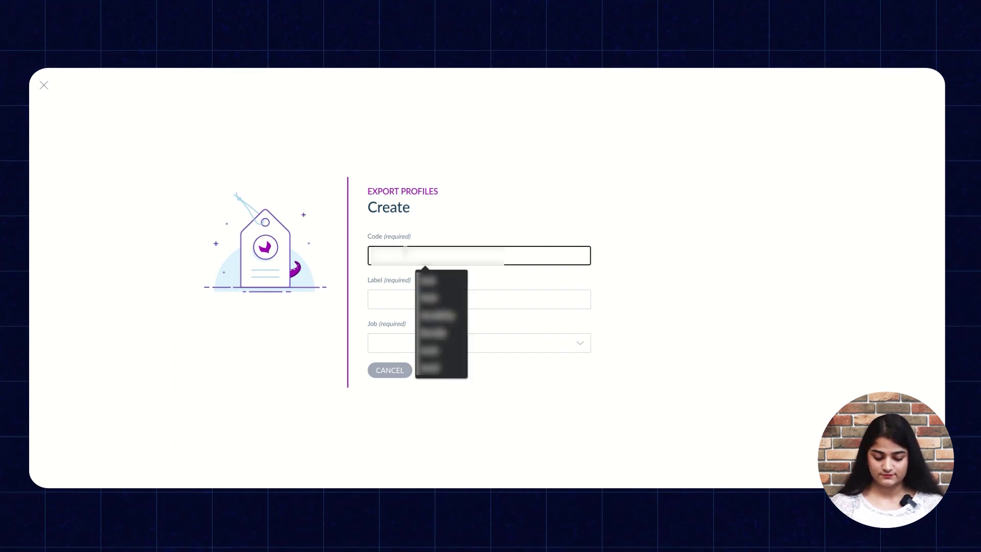
type("crea")
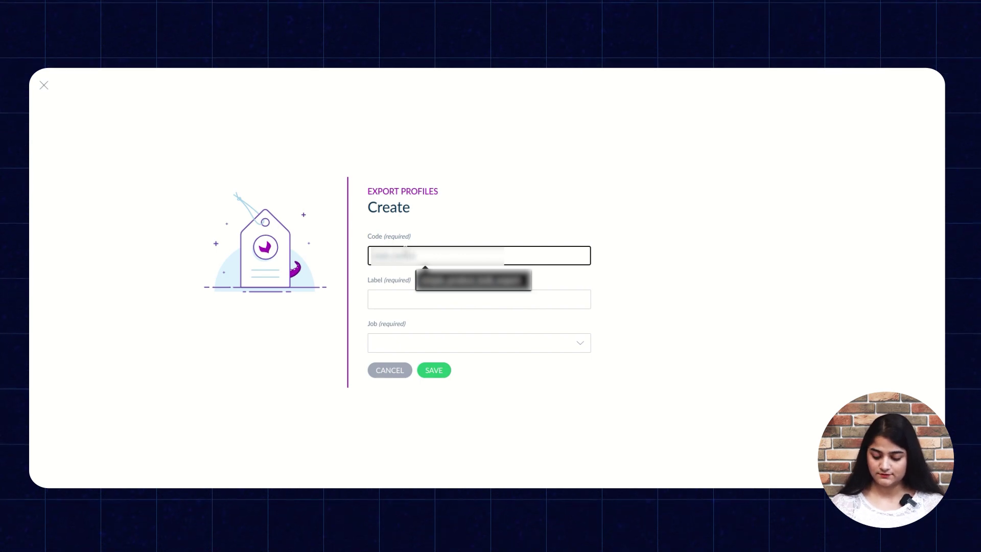
type("_csv")
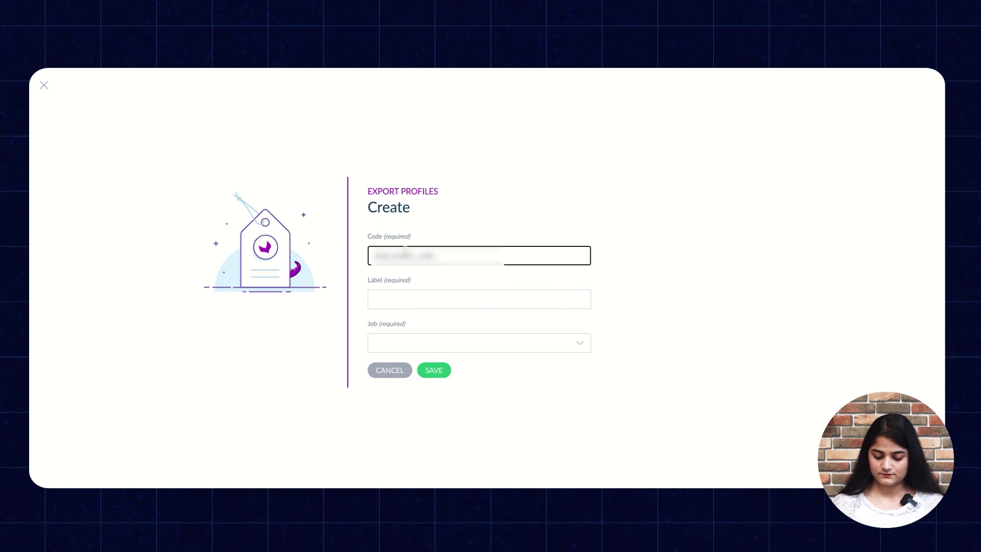
type("exp")
left_click(419, 299)
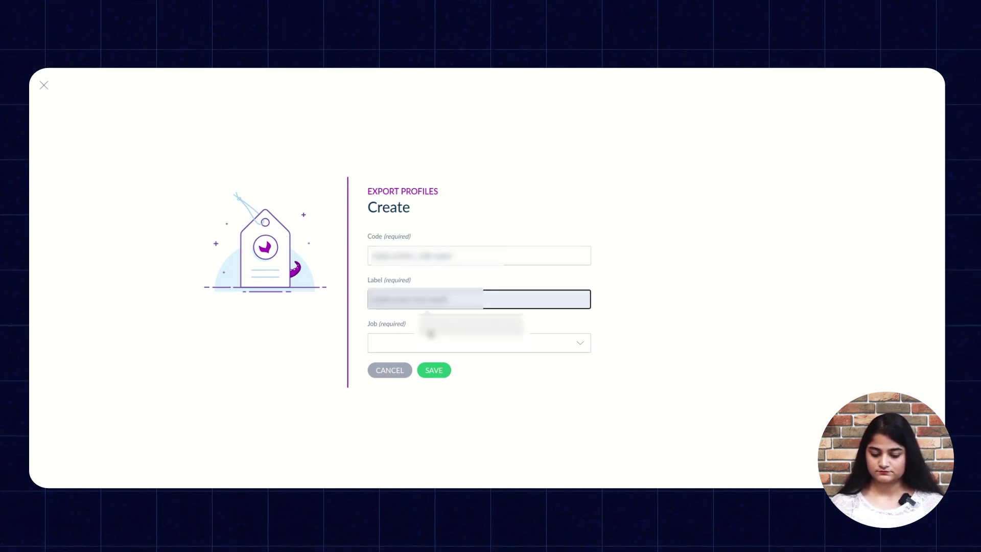
left_click(470, 324)
Assign the Simple Product Bulk Export Job of Magento 2 Akeneo Bulk Synchronization to the export profile and save it.
left_click(437, 348)
type("si")
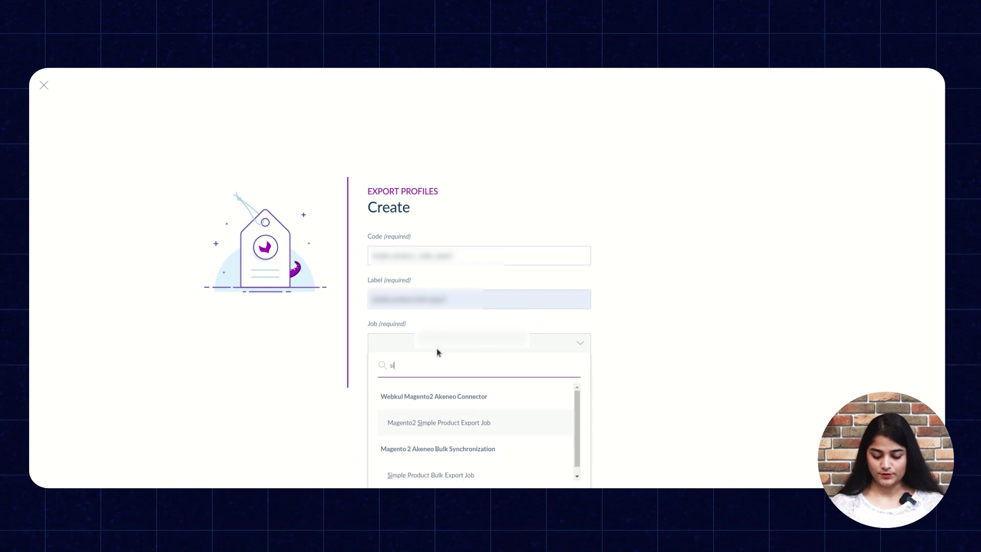
type("mple")
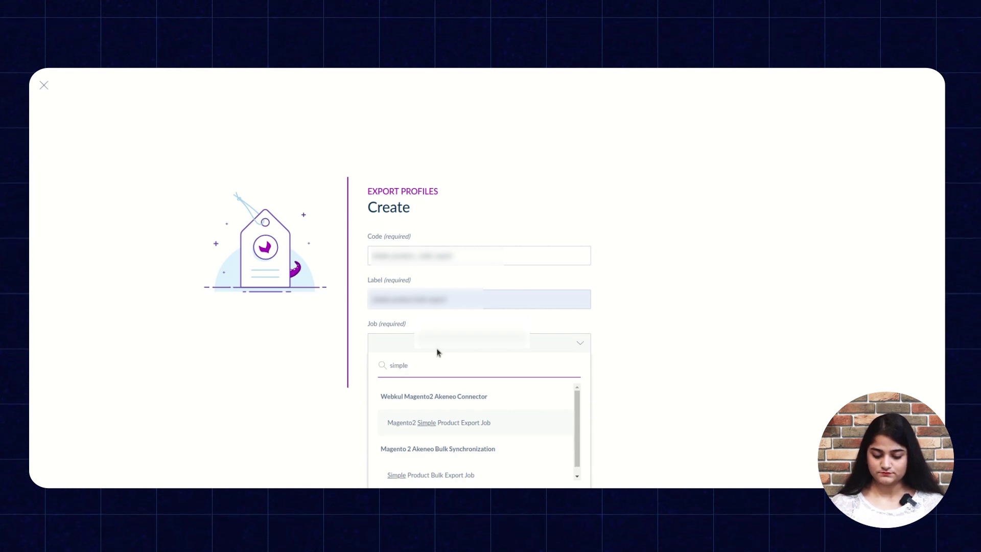
left_click(432, 468)
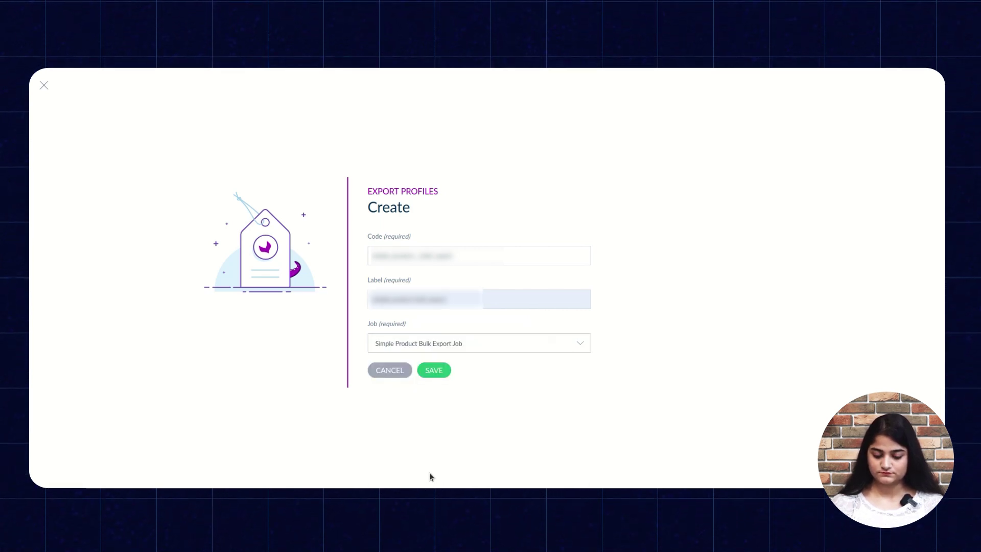
left_click(433, 371)
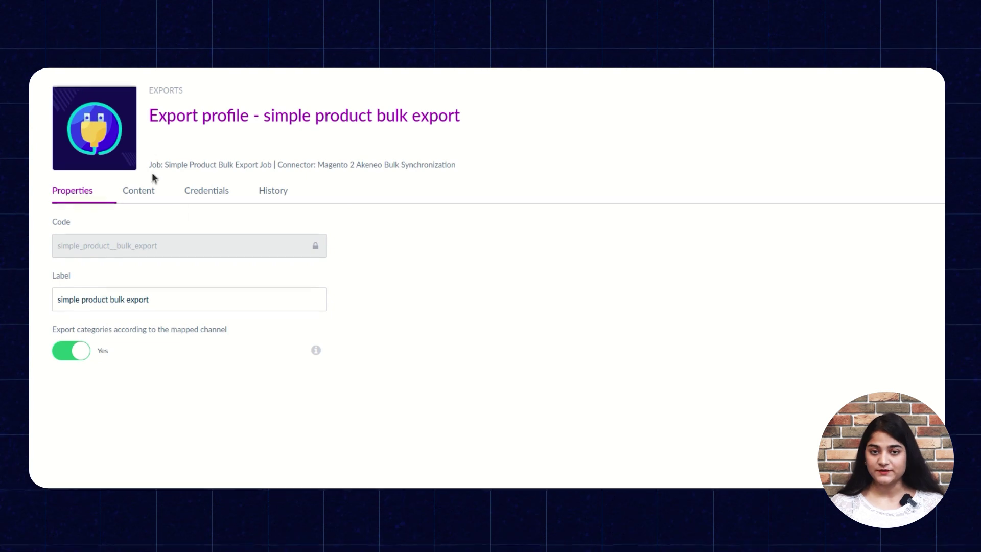
left_click(136, 195)
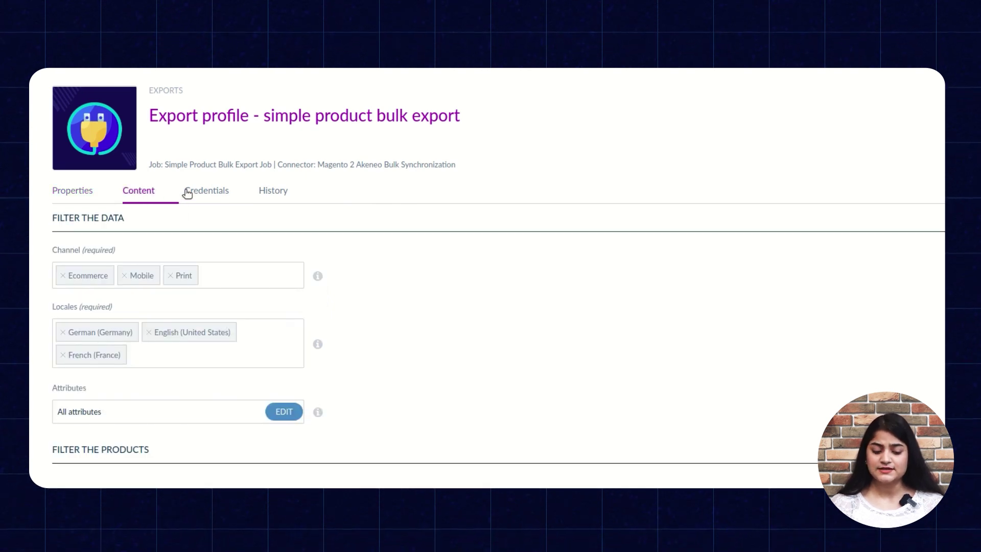
left_click(208, 196)
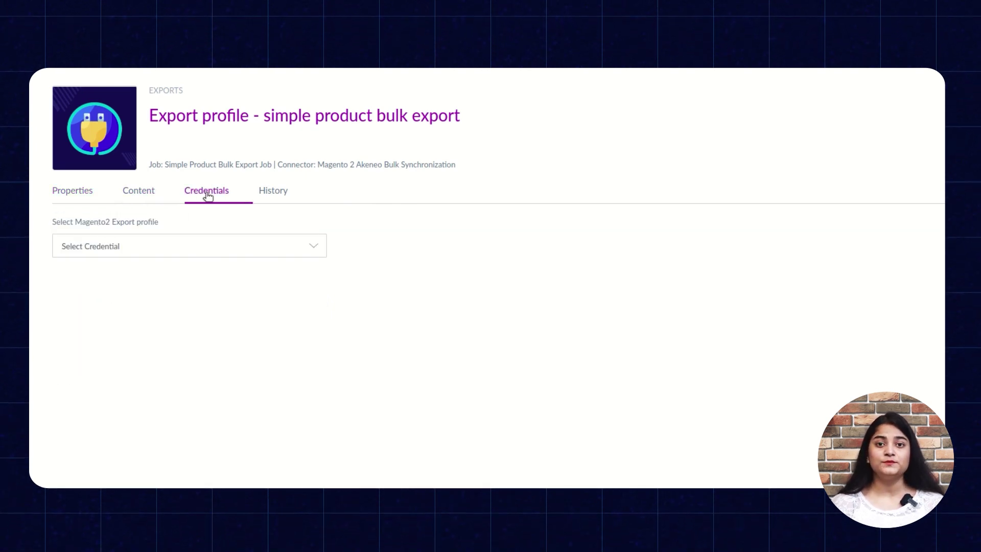
left_click(200, 248)
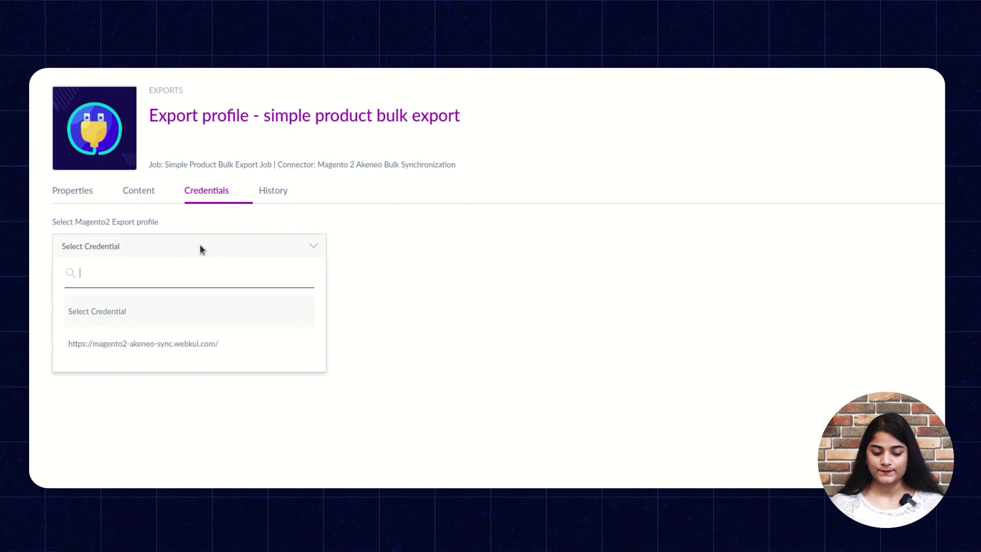
left_click(93, 344)
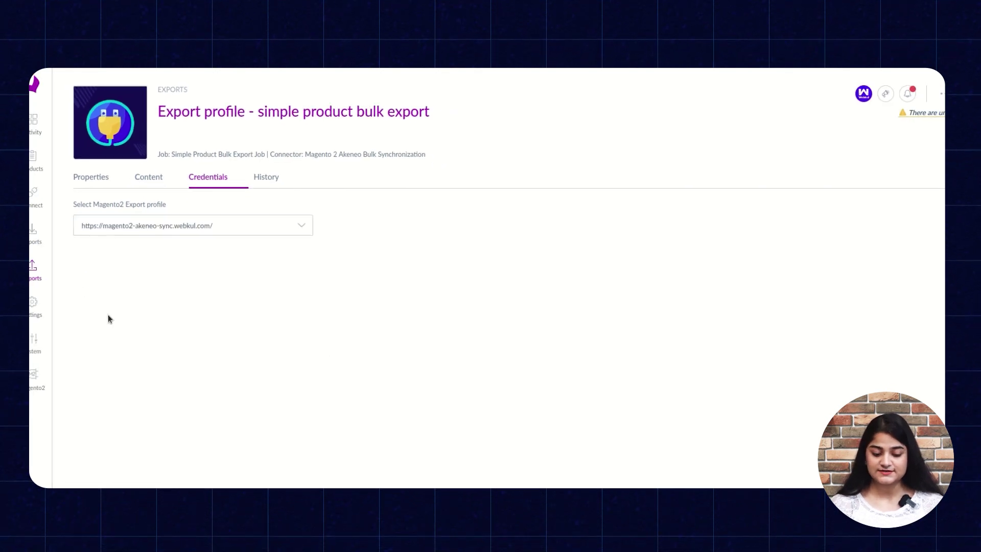
left_click(923, 94)
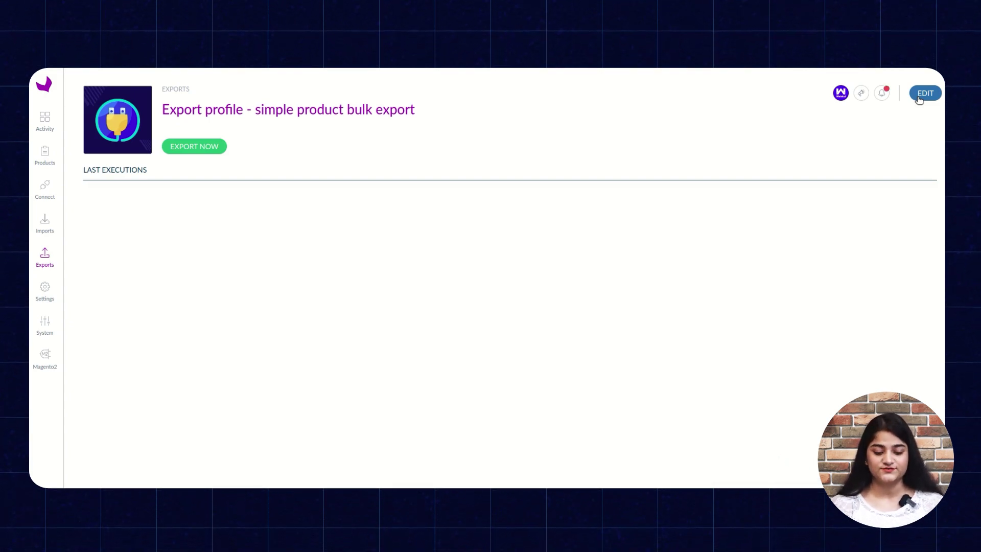
left_click(194, 146)
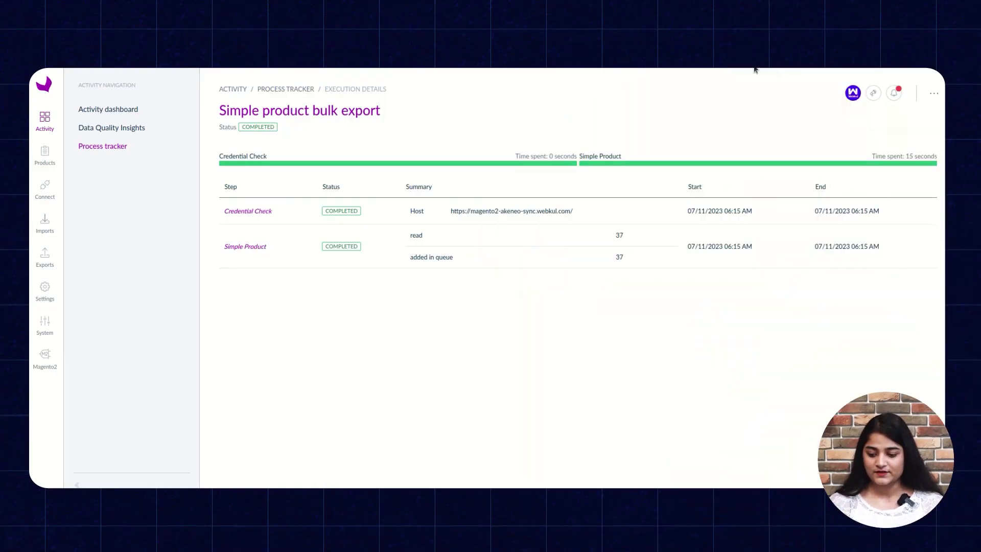
Switch to the Magento admin and sign in with the account username and password.
left_click(855, 93)
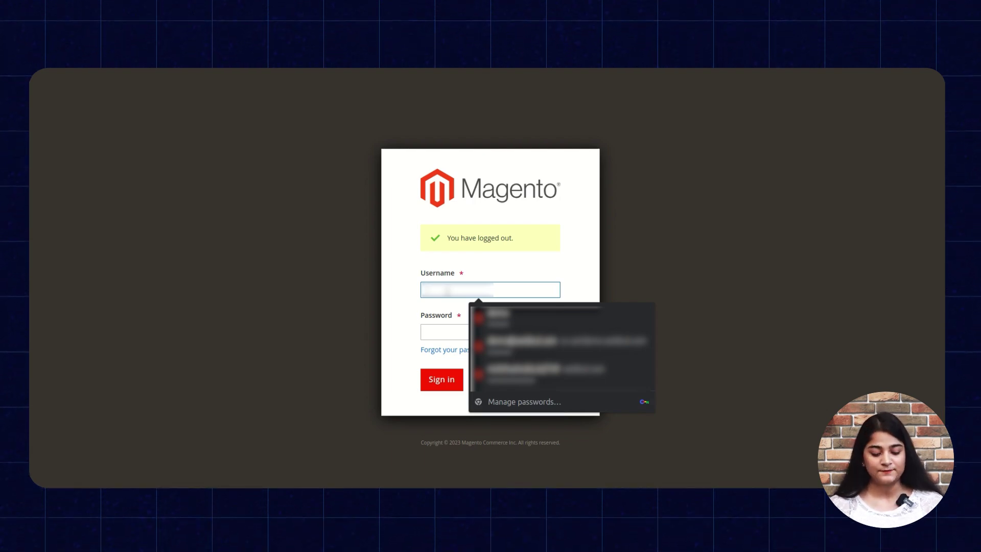
type("de")
key("Tab")
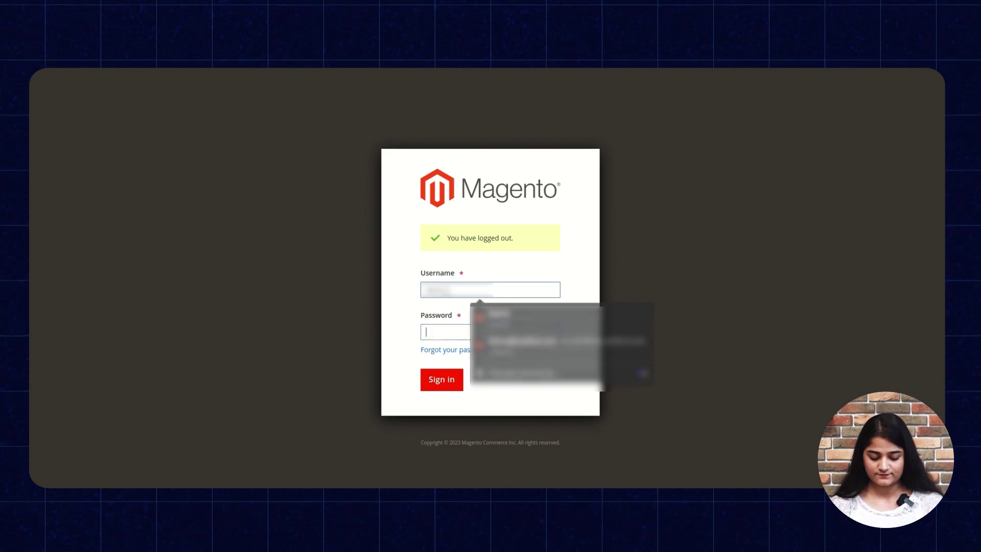
type("*******")
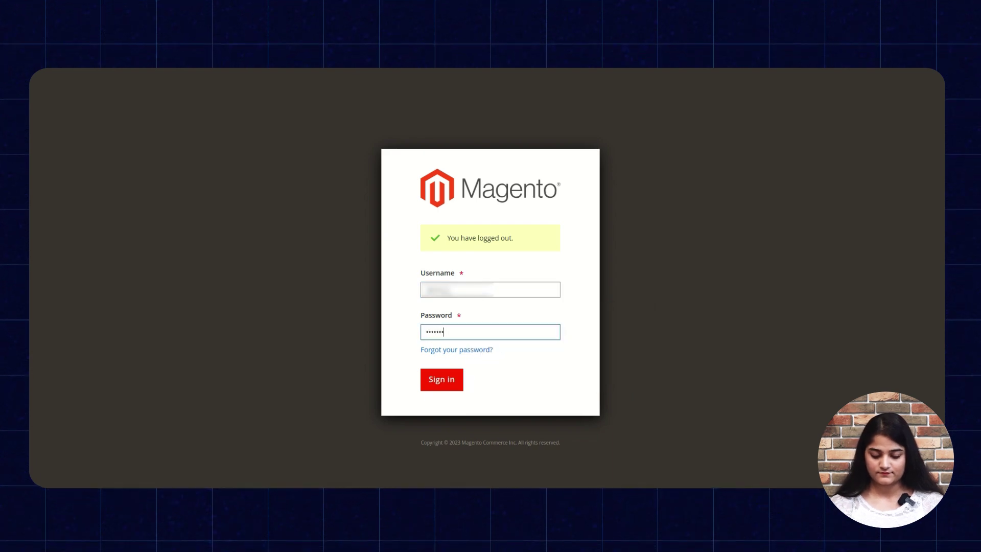
left_click(439, 385)
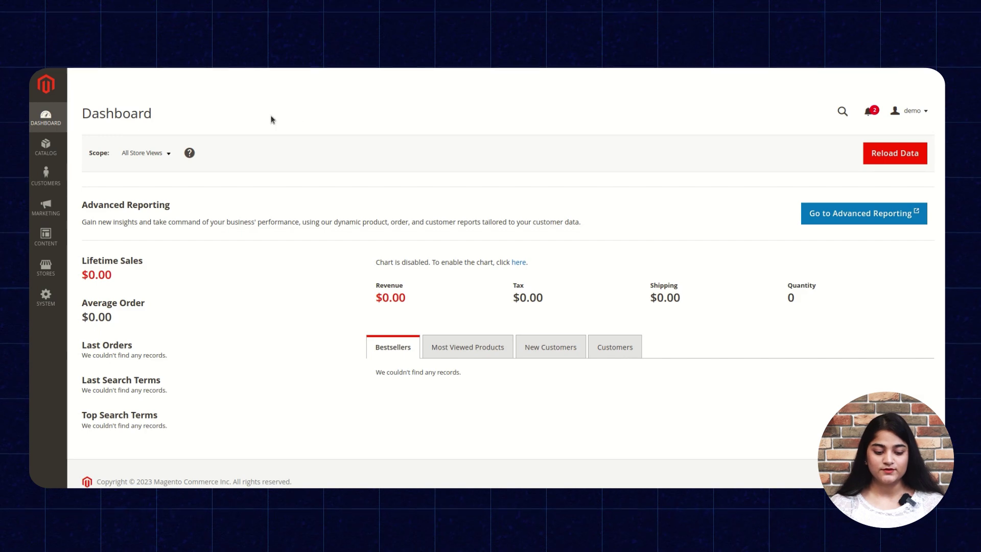
Check Magento's Bulk Actions Log and examine the catalog's product list for the exported simple products.
left_click(45, 298)
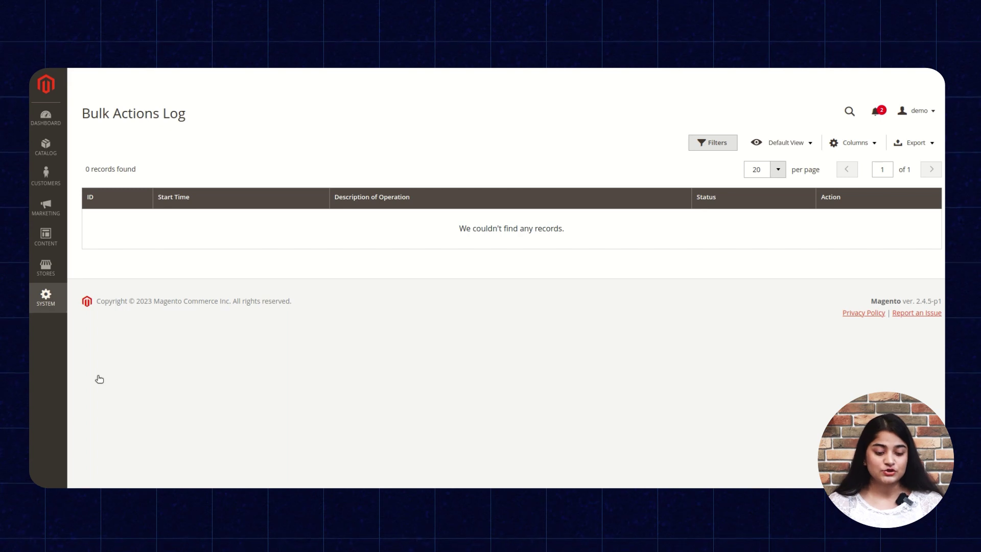
left_click(46, 147)
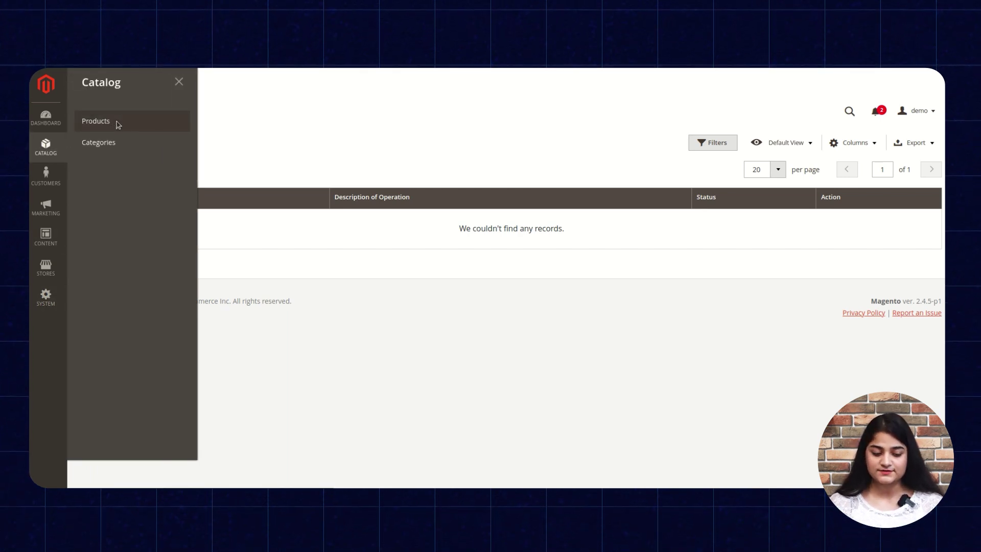
left_click(118, 124)
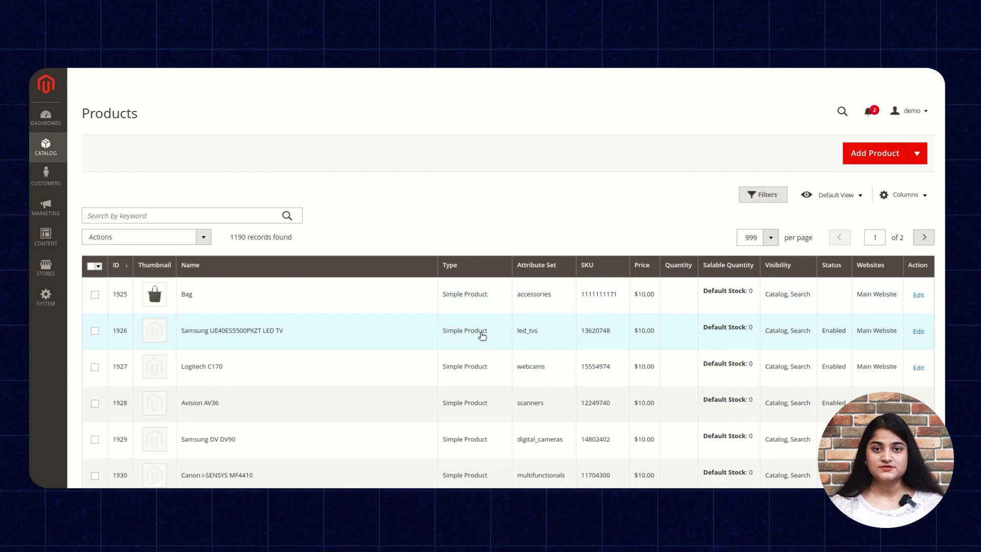
scroll(481, 335, "down", 1)
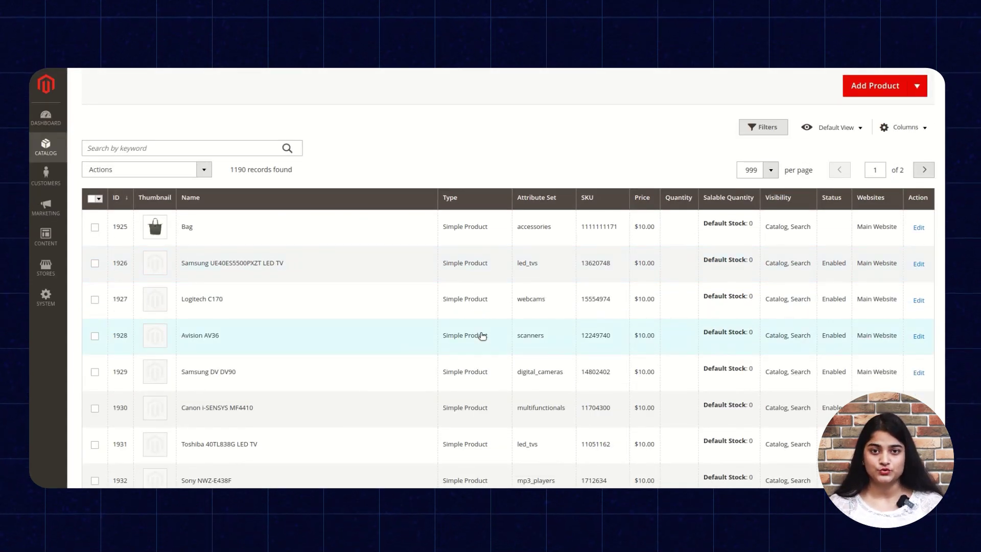
scroll(481, 335, "up", 1)
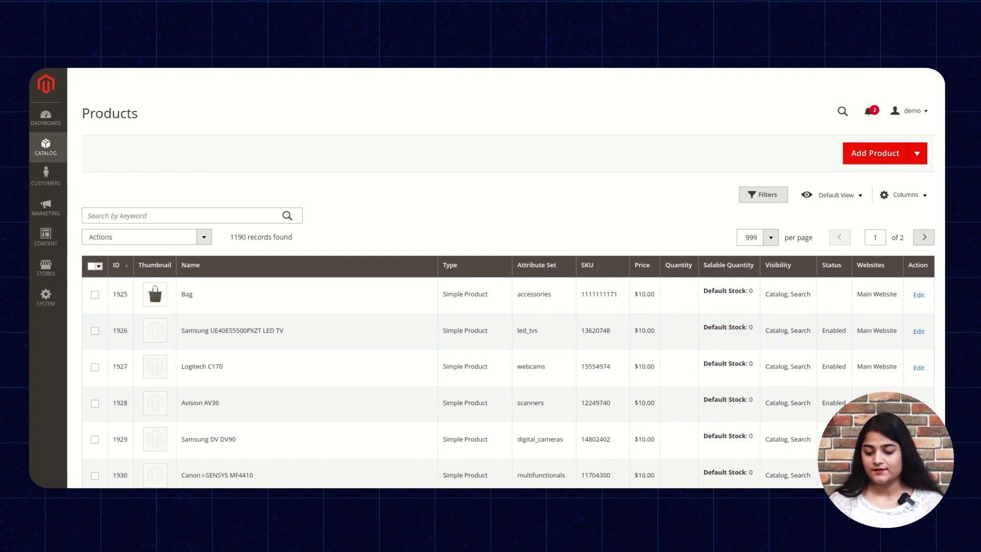
Sign out of the Magento admin account.
left_click(911, 111)
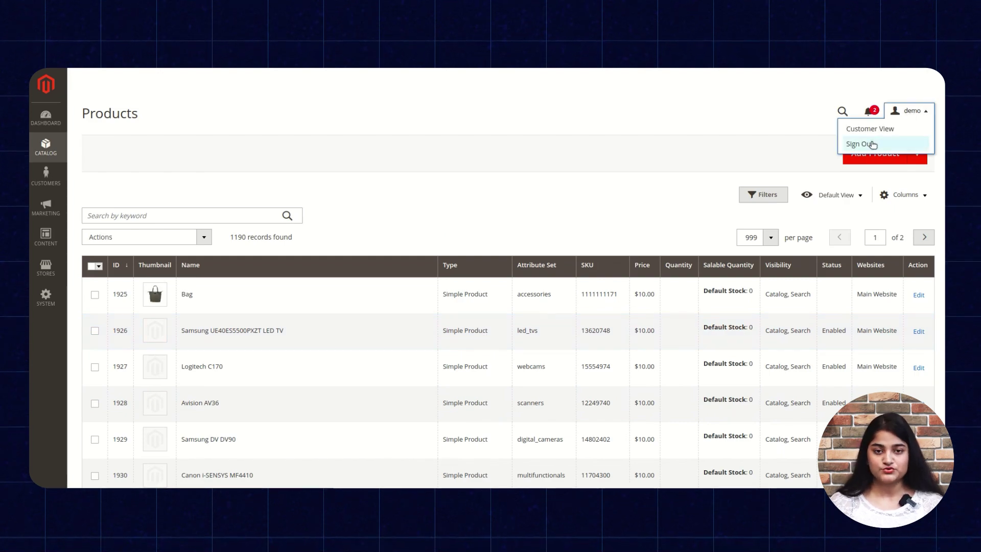
left_click(873, 145)
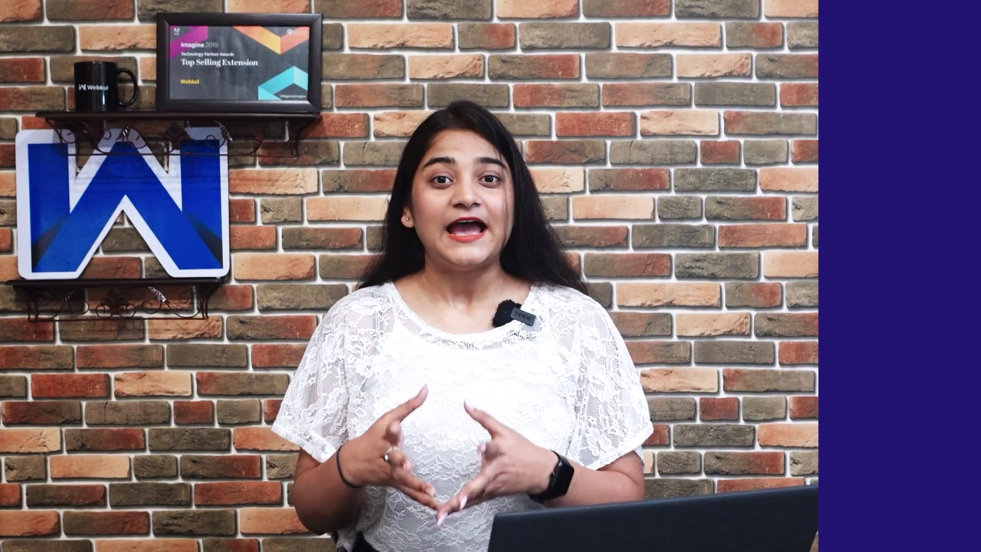